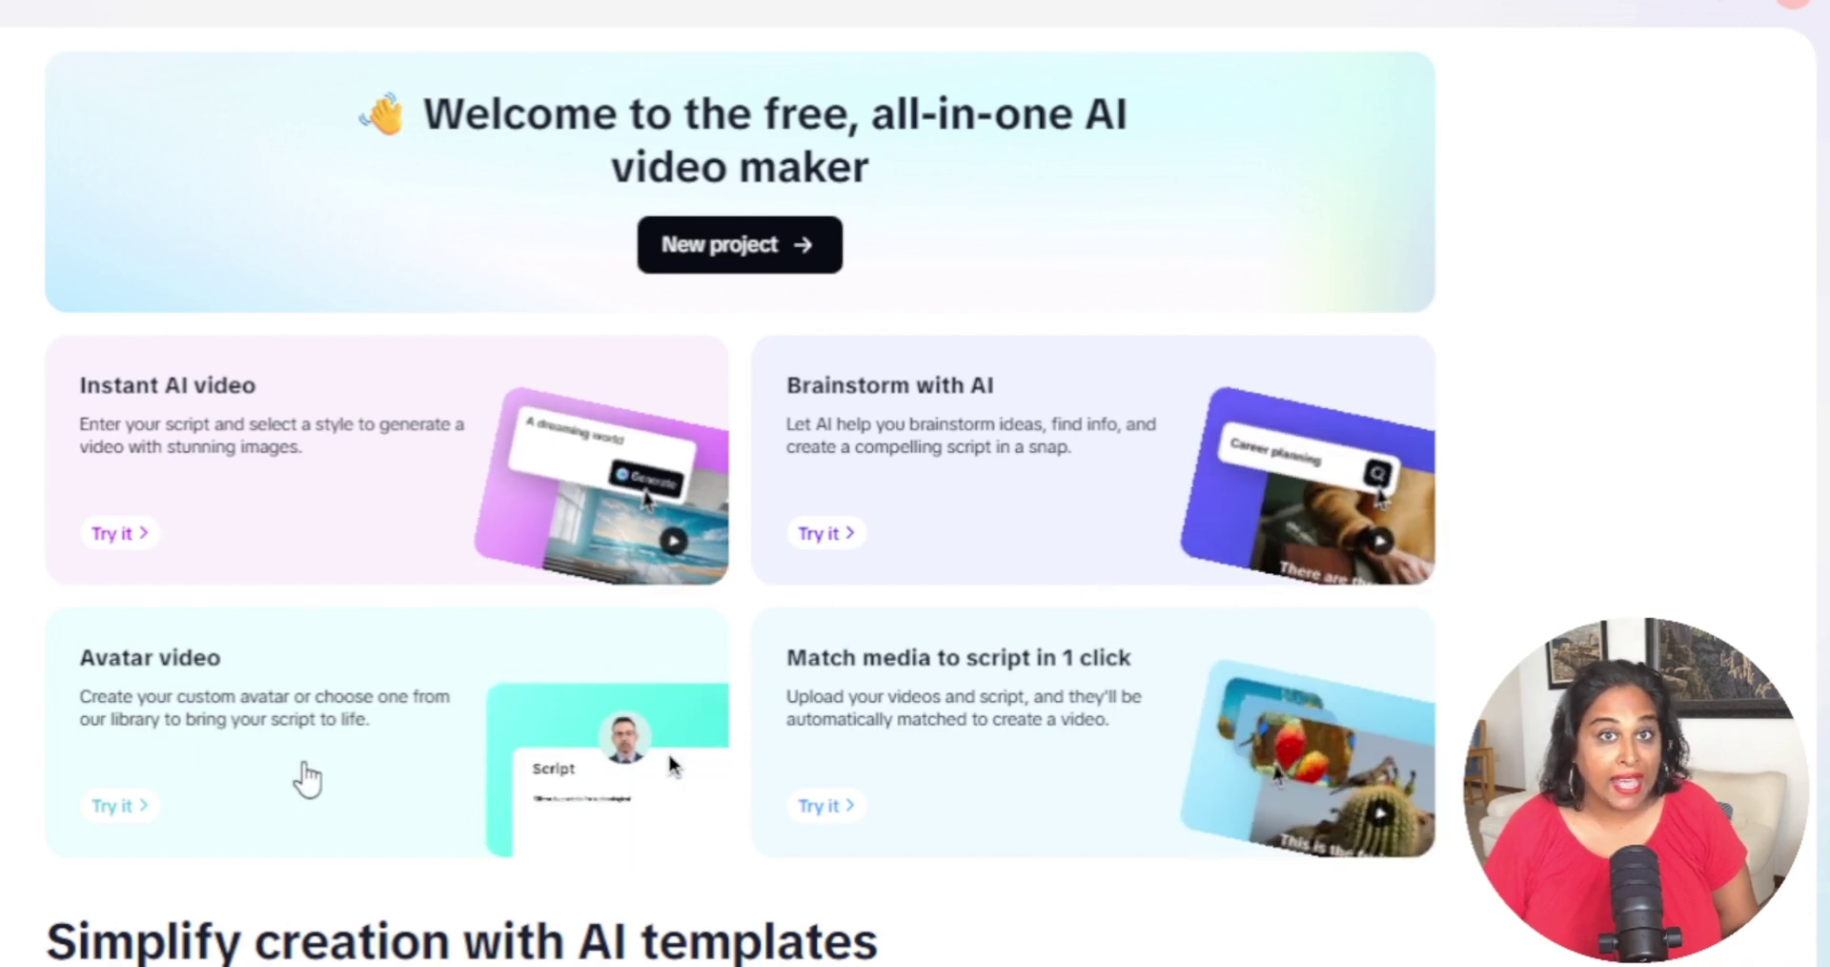
Start a new AI video project and paste the five affirmations as key points.
{"action": "mouse_move", "coordinate": [608, 772]}
{"action": "scroll", "coordinate": [1706, 586], "scroll_direction": "down", "scroll_amount": 2}
{"action": "scroll", "coordinate": [1678, 600], "scroll_direction": "down", "scroll_amount": 3}
{"action": "scroll", "coordinate": [1678, 601], "scroll_direction": "down", "scroll_amount": 2}
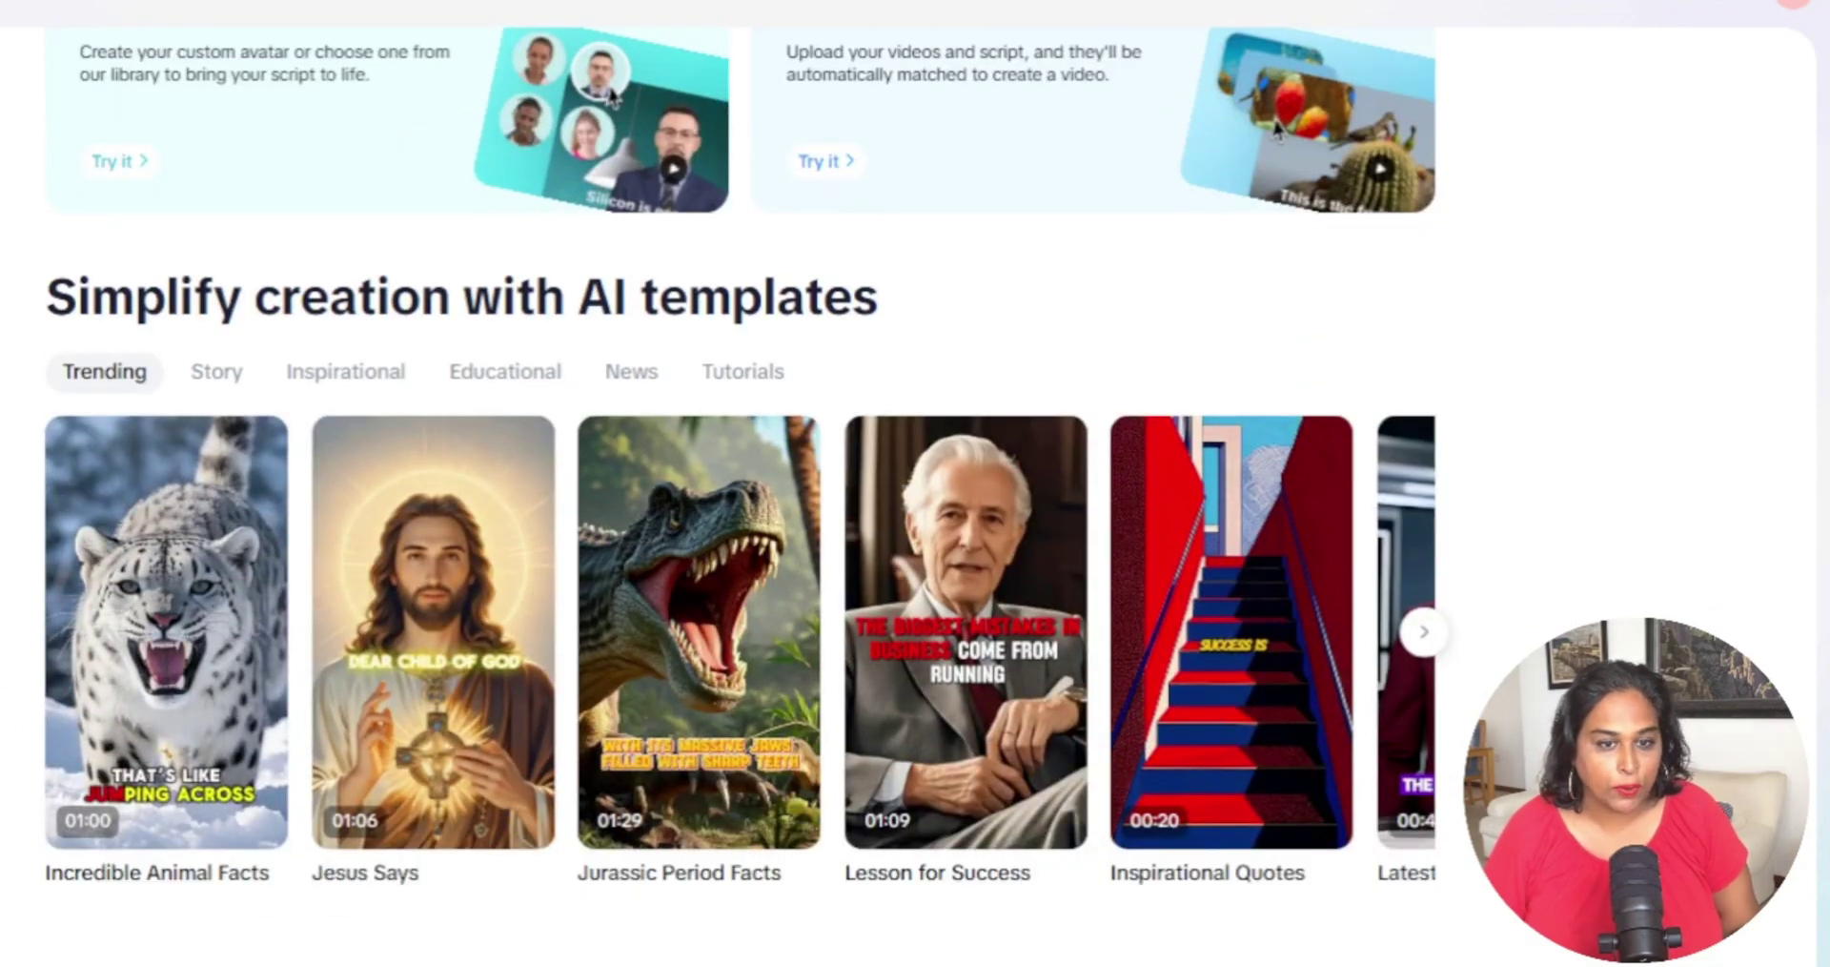
{"action": "scroll", "coordinate": [1755, 563], "scroll_direction": "up", "scroll_amount": 2}
{"action": "scroll", "coordinate": [1755, 563], "scroll_direction": "up", "scroll_amount": 4}
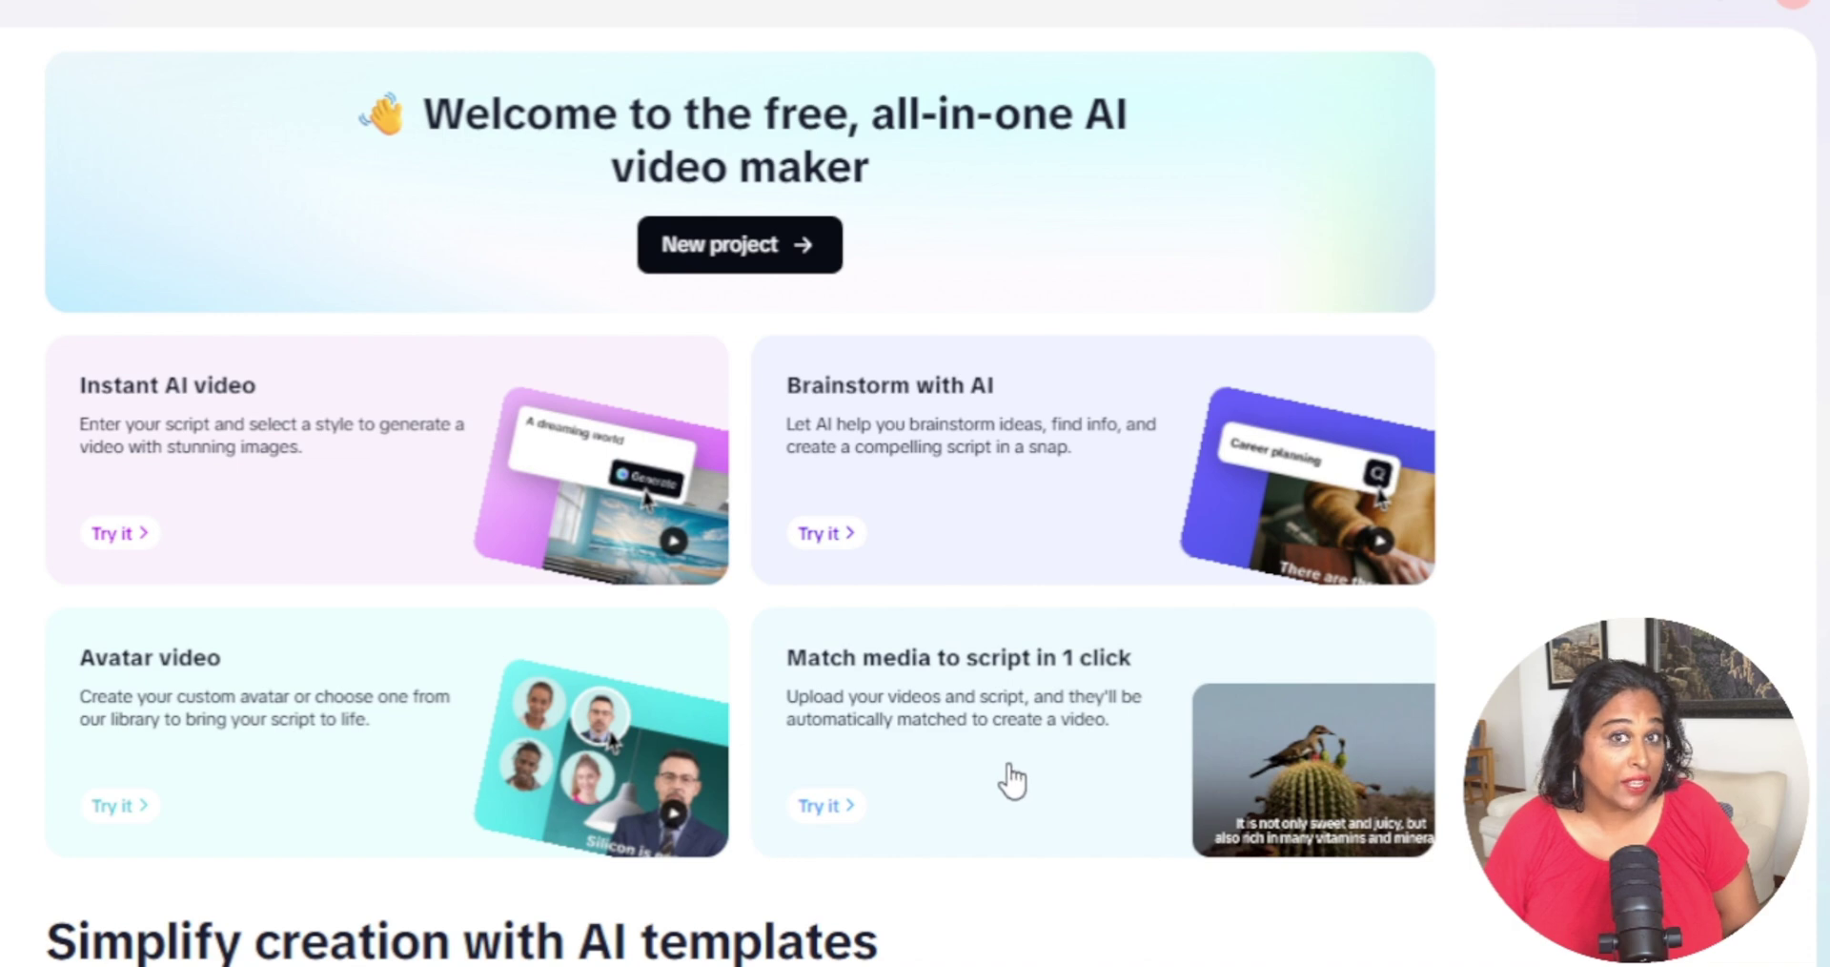
{"action": "left_click", "coordinate": [750, 247]}
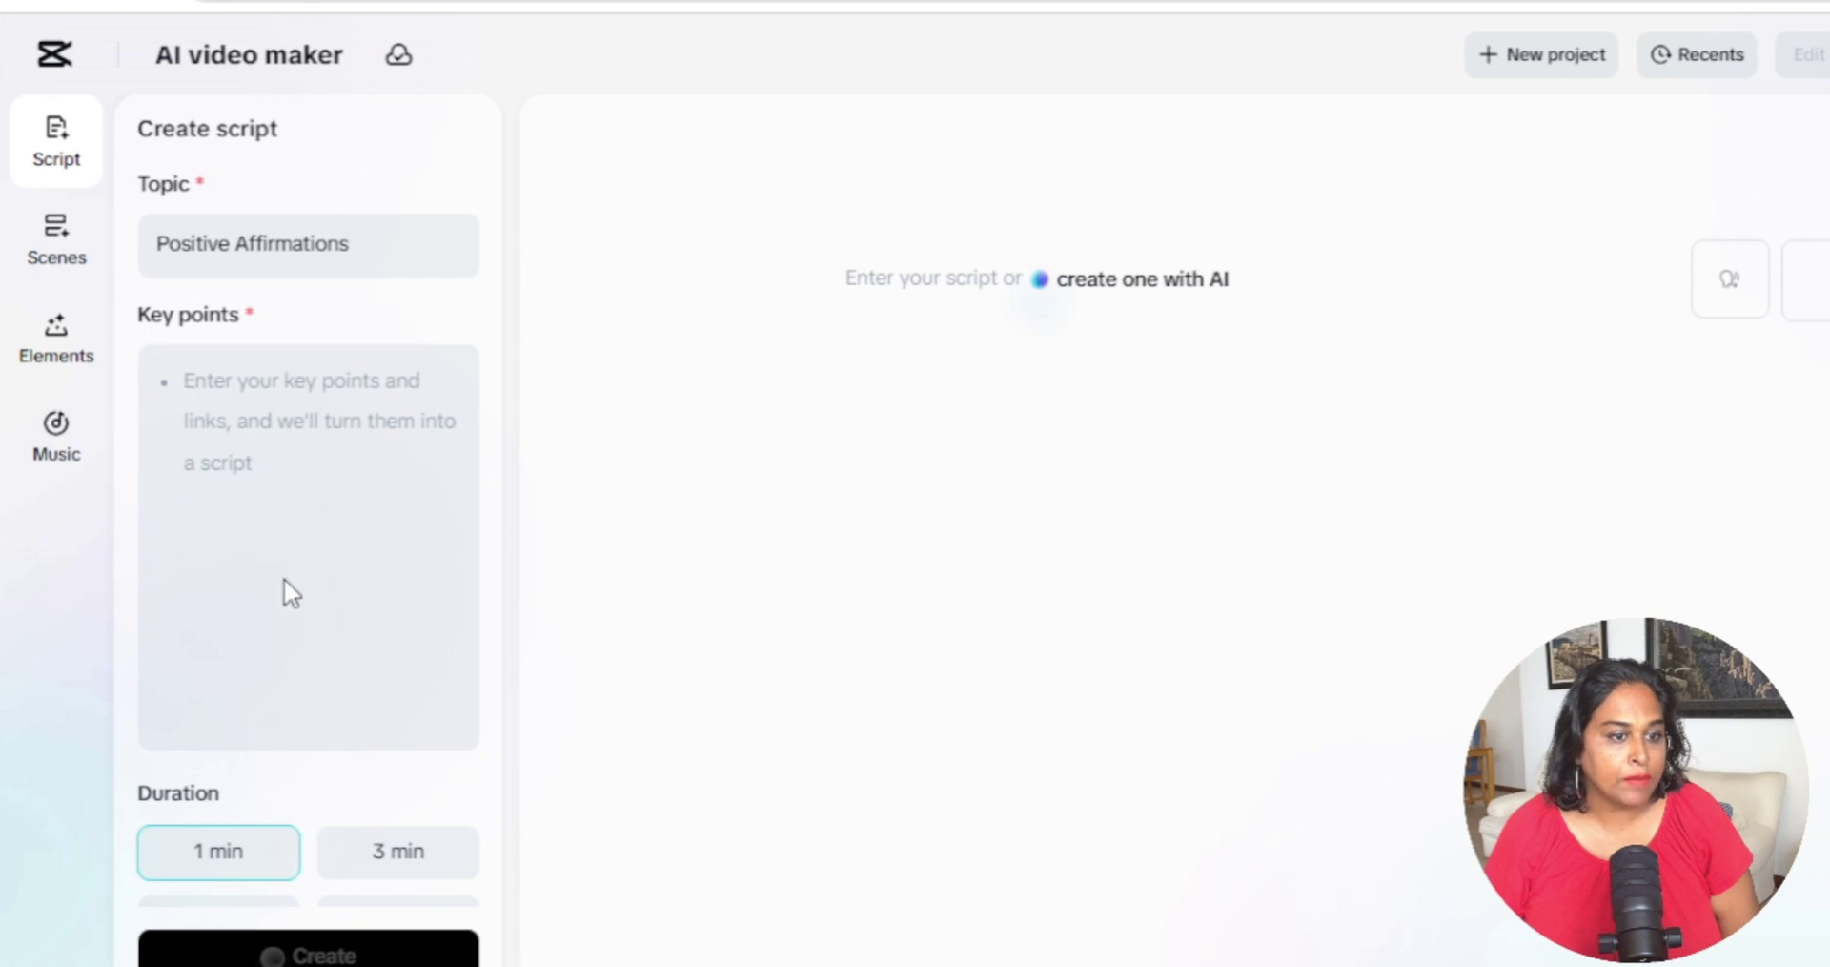
{"action": "type", "text": "I am capable of achieving my goals. I radiate love and positivity. I am worthy of love and respect. I am capable of facing any challenges that come my way. I am growing at my own pace"}
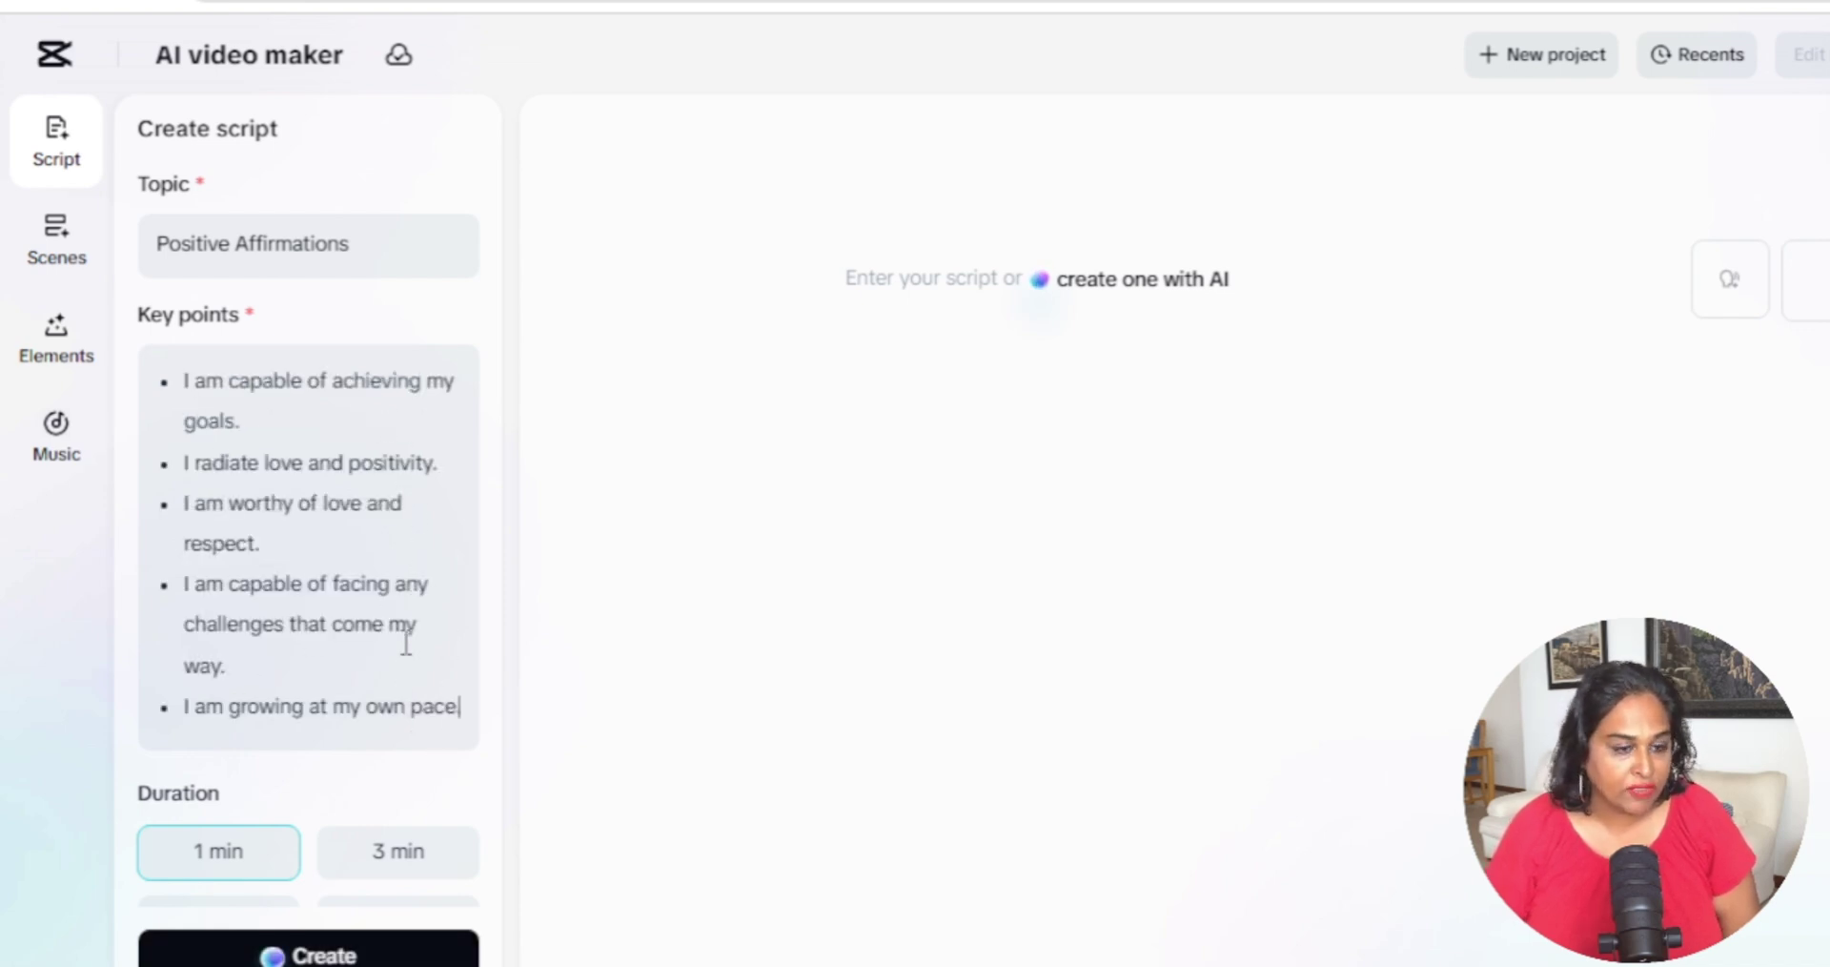
Expand Mimic writing style and add the requirement 'Make the first 15 seconds interesting'.
{"action": "scroll", "coordinate": [392, 601], "scroll_direction": "down", "scroll_amount": 3}
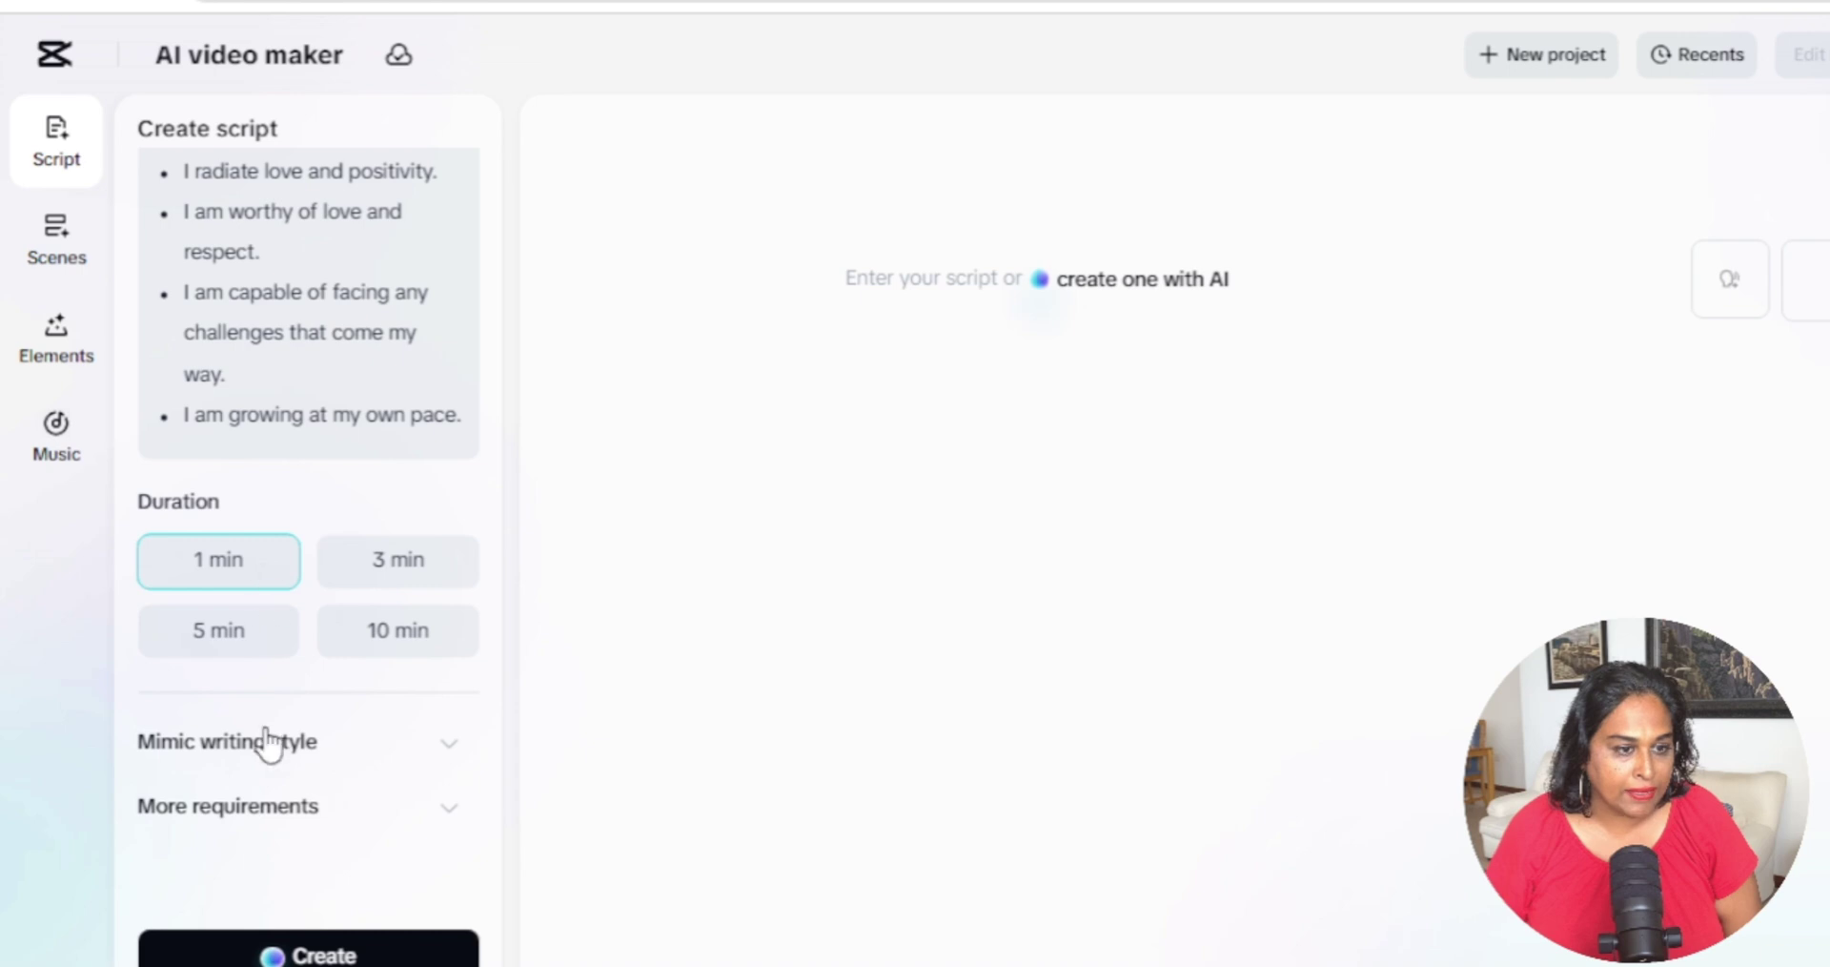
{"action": "left_click", "coordinate": [356, 764]}
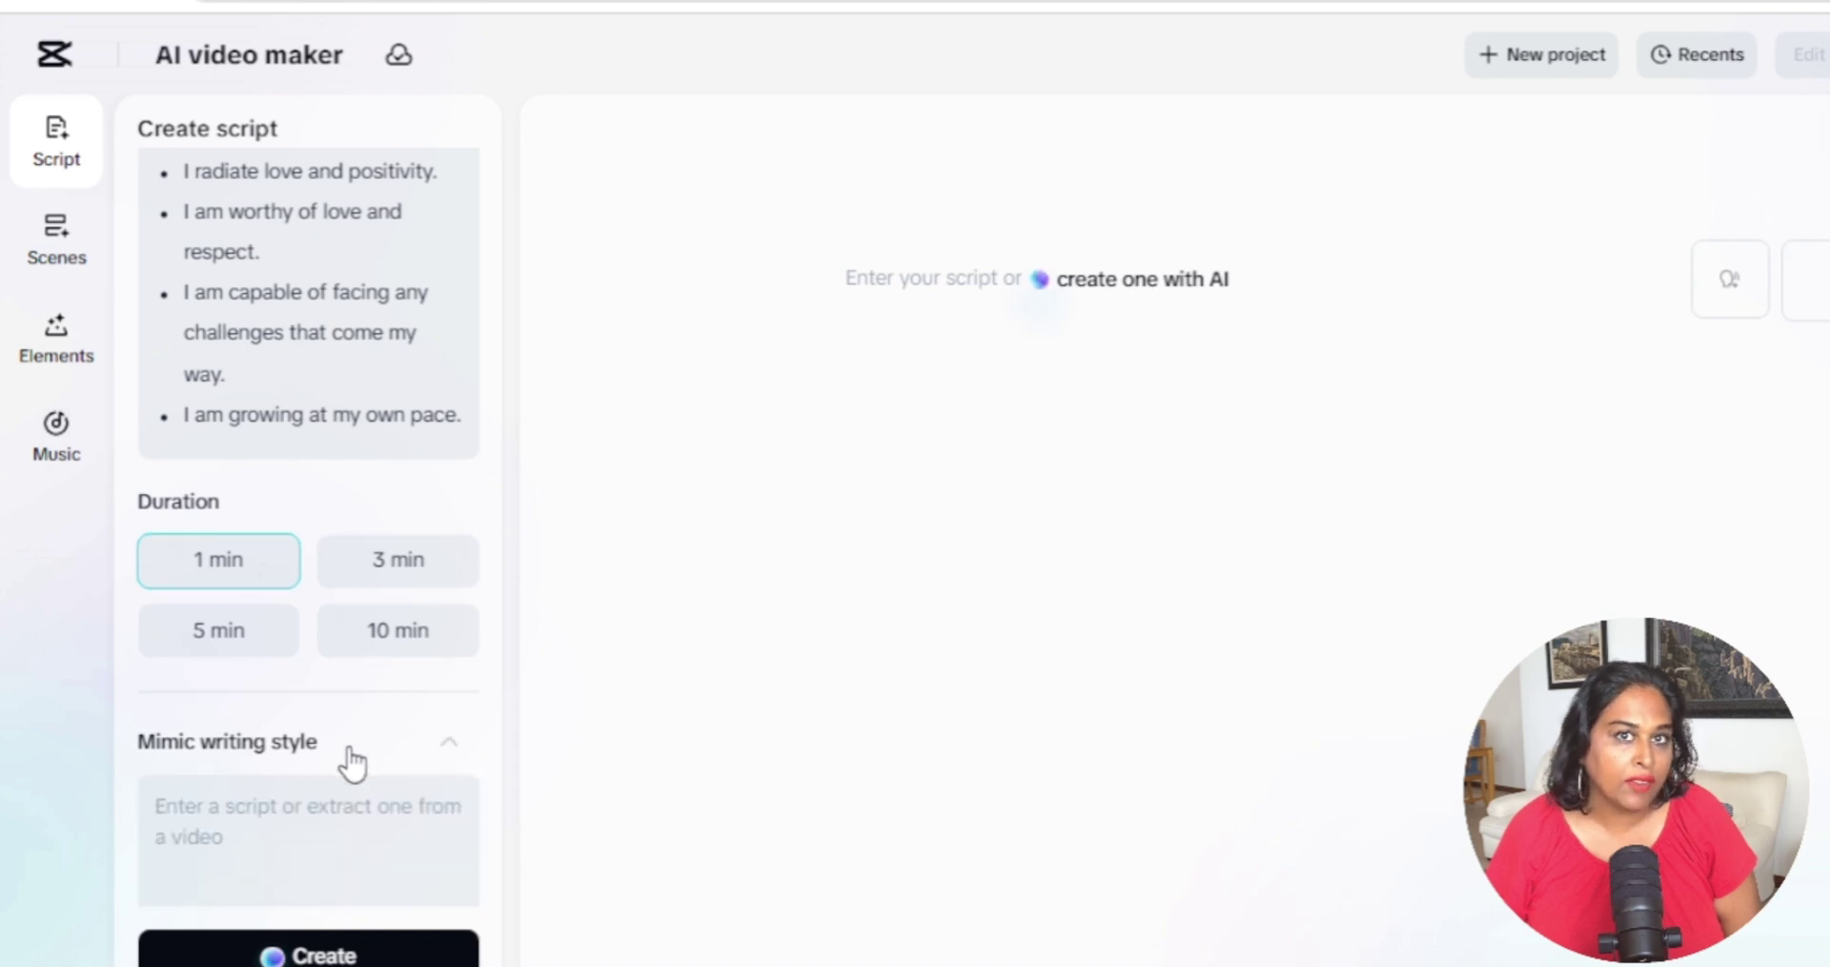
{"action": "scroll", "coordinate": [353, 763], "scroll_direction": "down", "scroll_amount": 2}
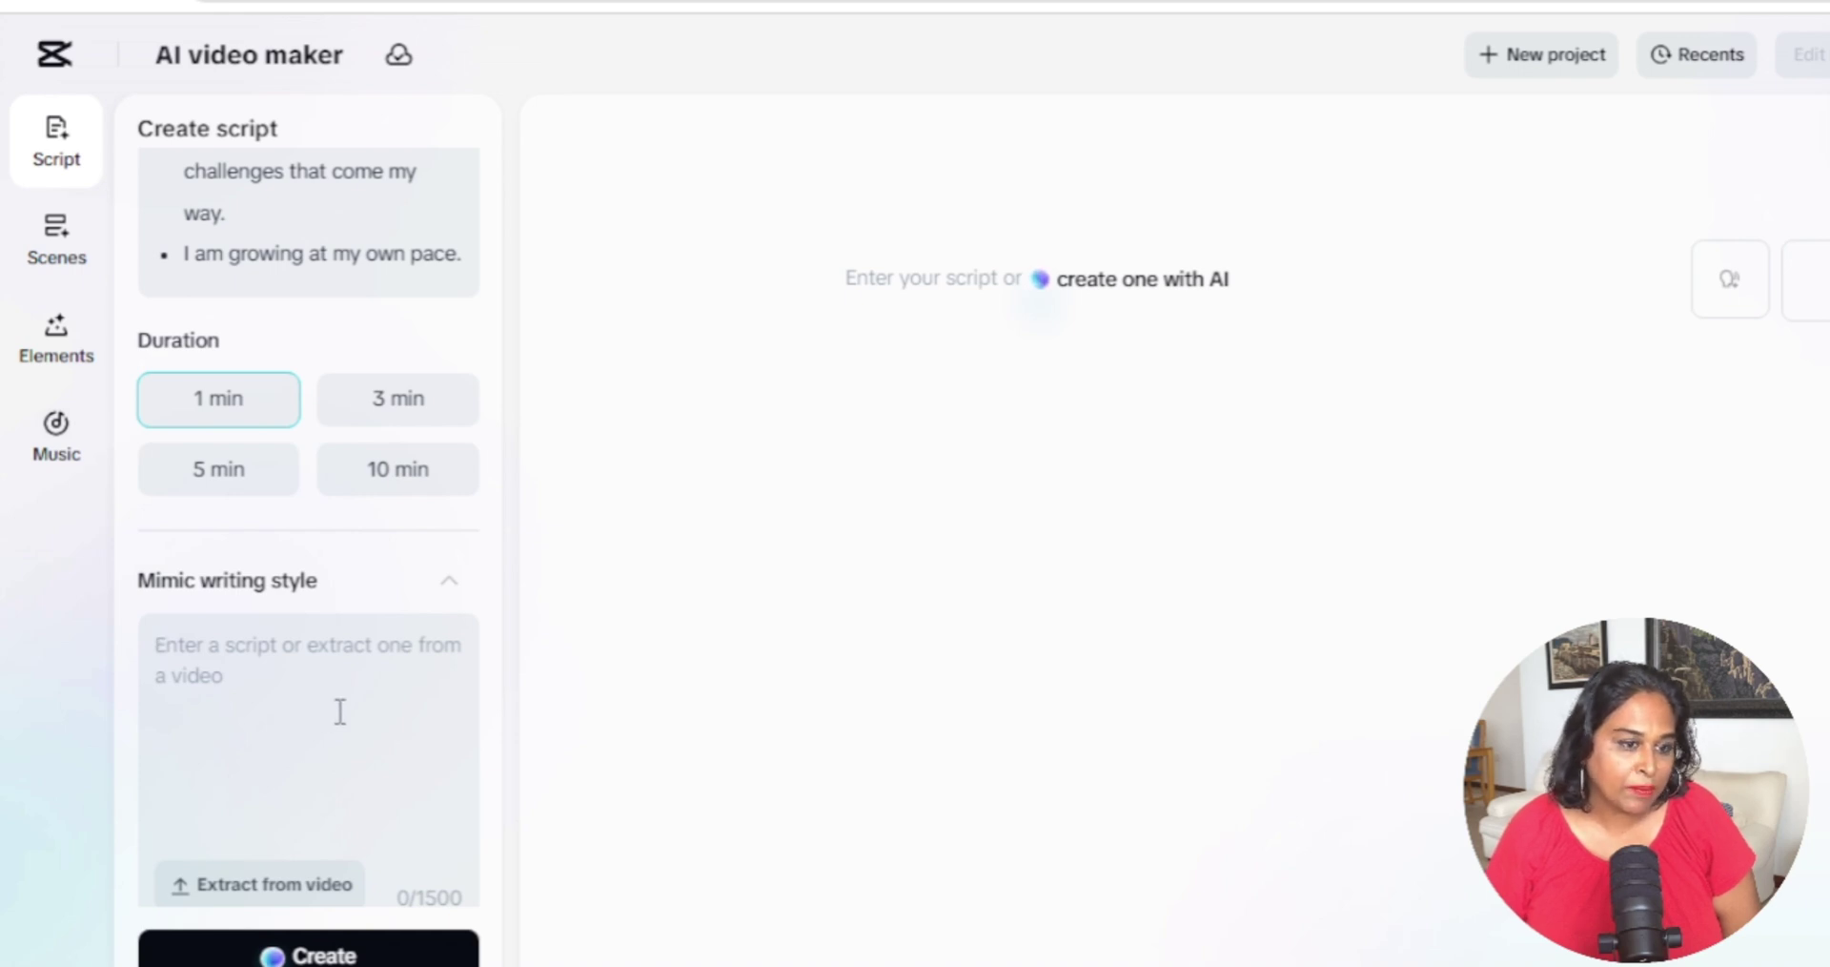
{"action": "scroll", "coordinate": [339, 710], "scroll_direction": "down", "scroll_amount": 2}
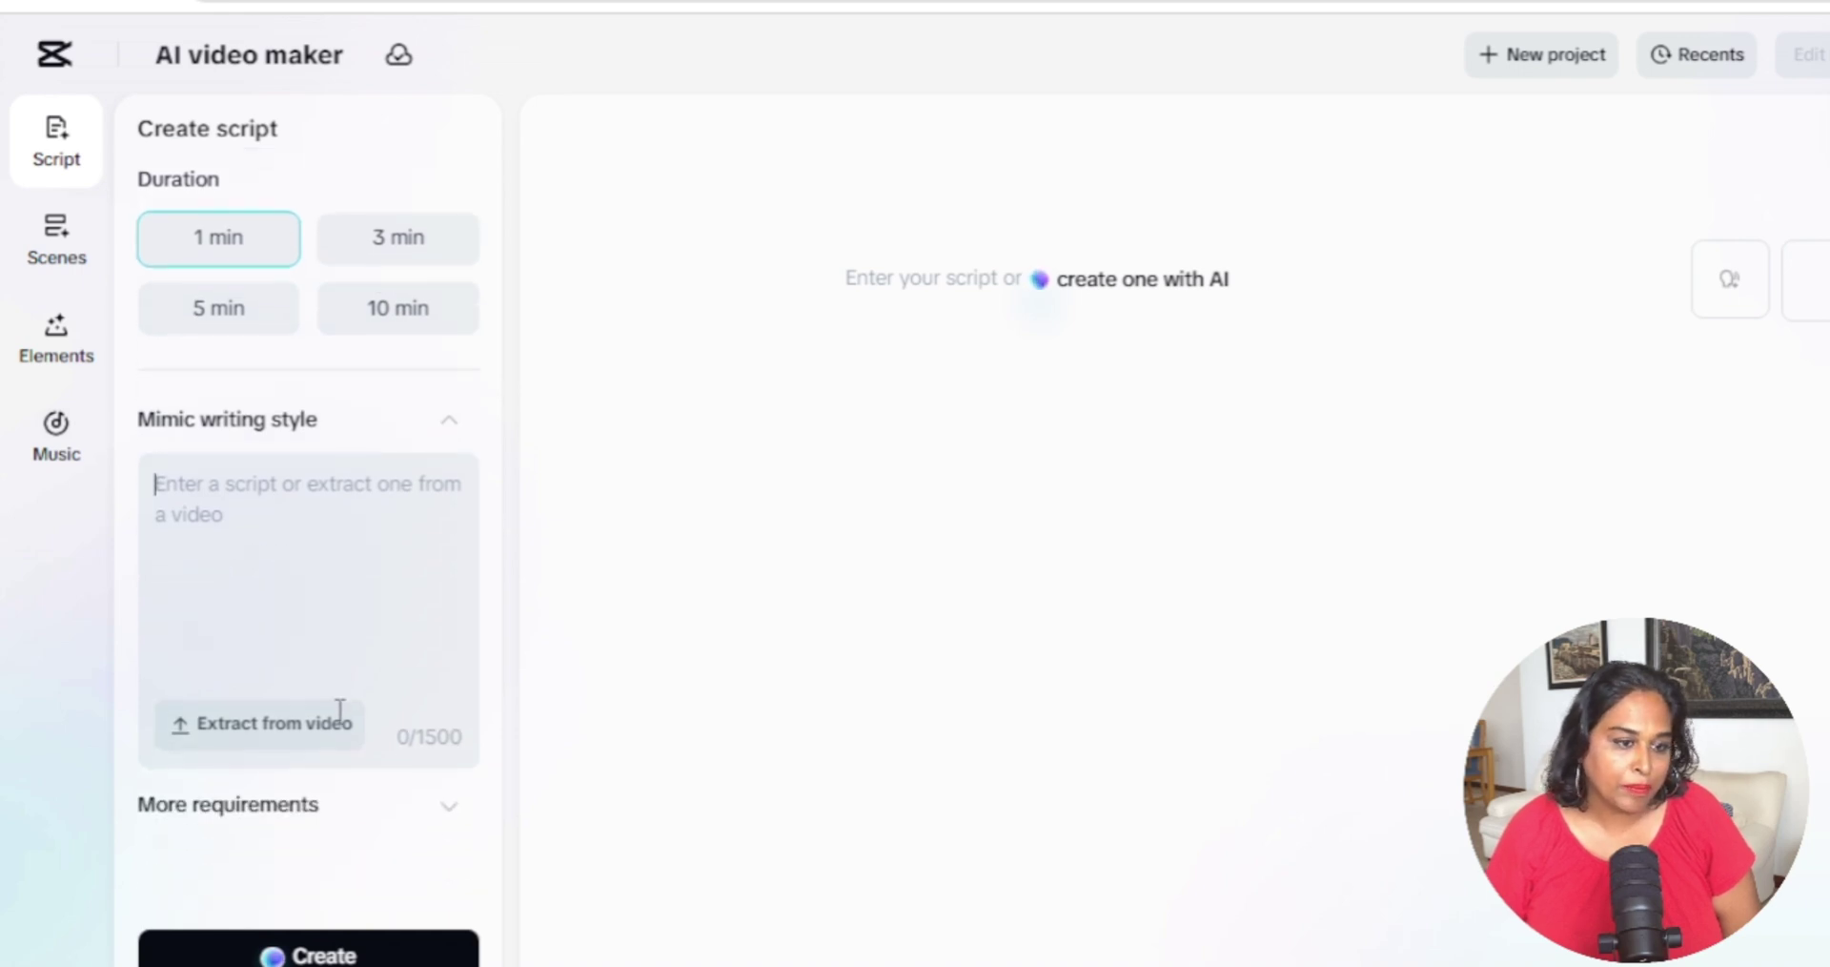
{"action": "left_click", "coordinate": [272, 818]}
{"action": "scroll", "coordinate": [315, 810], "scroll_direction": "down", "scroll_amount": 2}
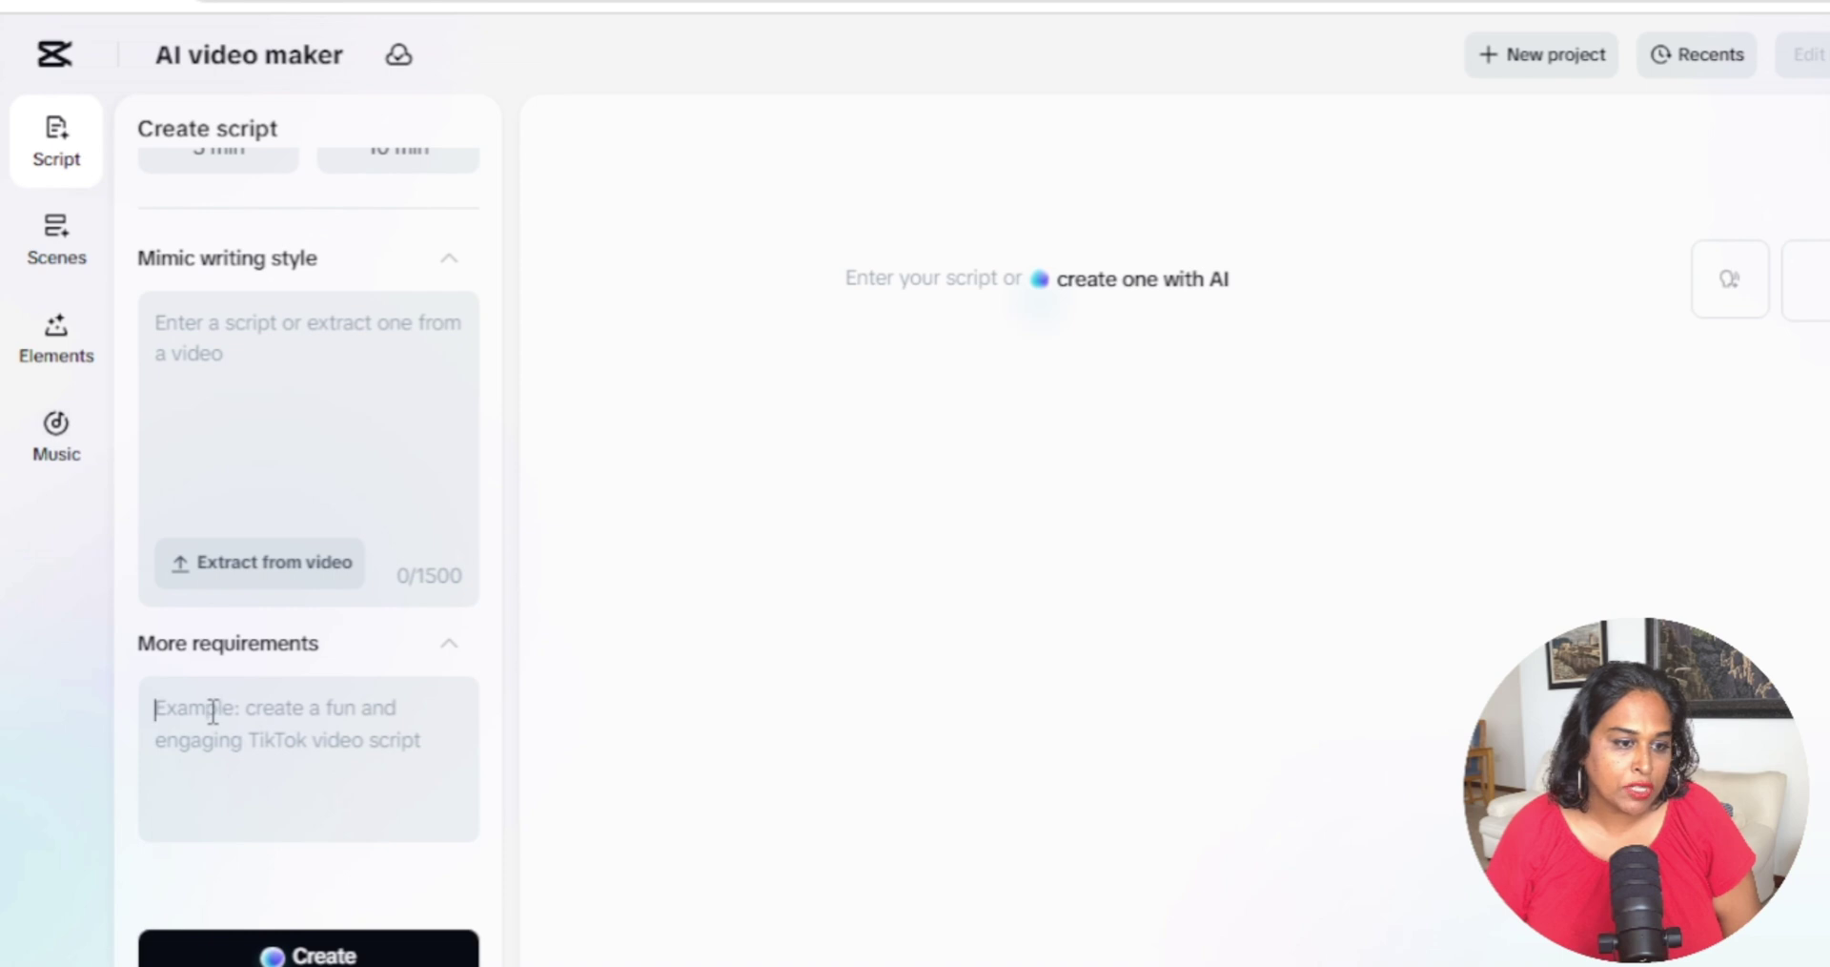
{"action": "left_click", "coordinate": [208, 714]}
{"action": "type", "text": "Make the first 15 seconds in"}
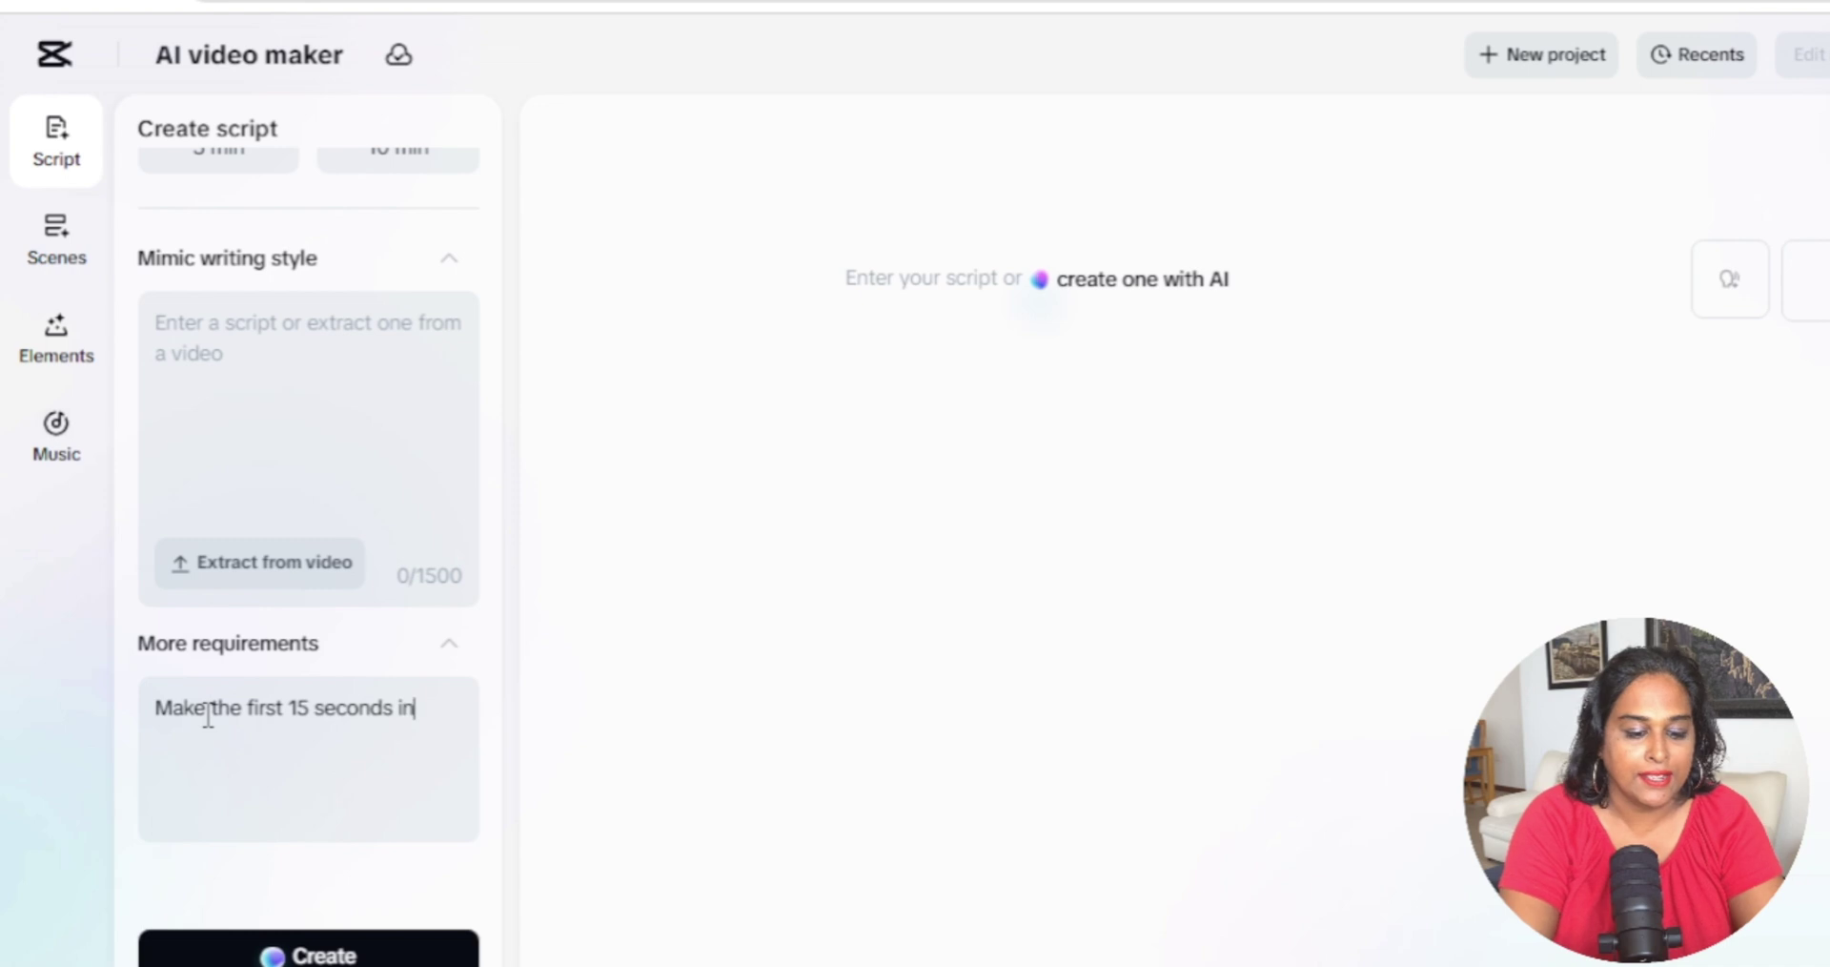
{"action": "type", "text": "teresting."}
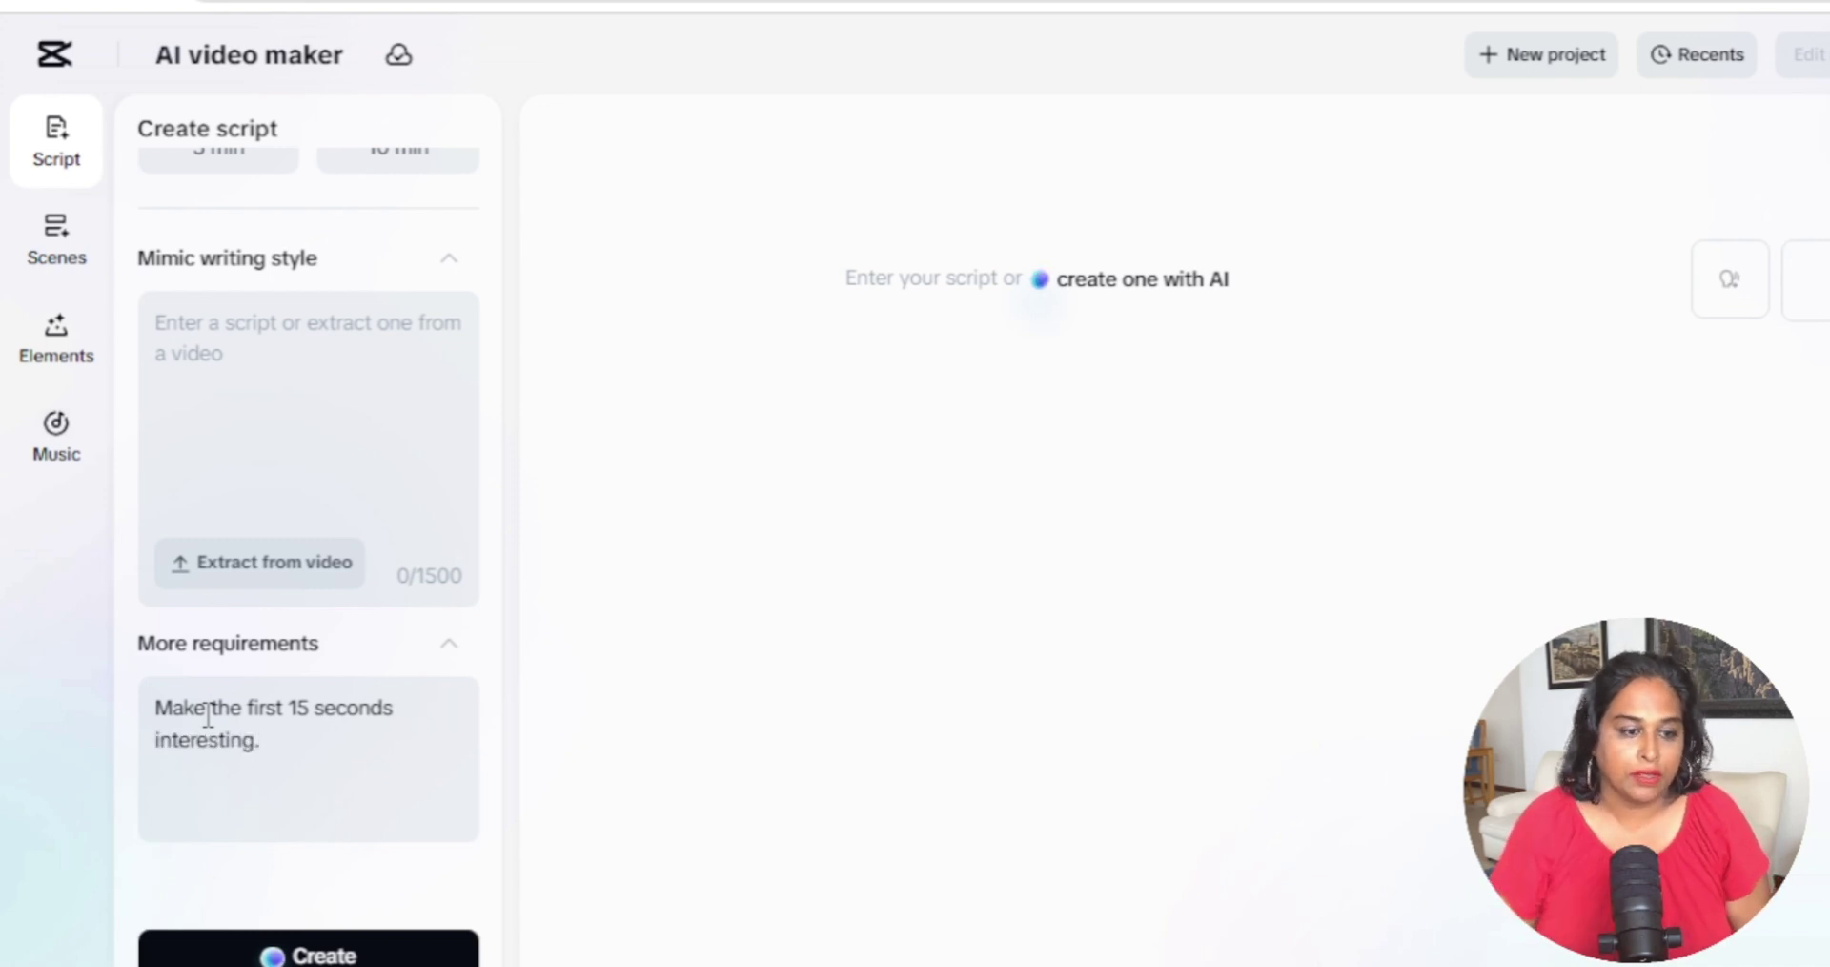
Create the script and review the generated affirmation paragraphs from the top.
{"action": "left_click", "coordinate": [286, 943]}
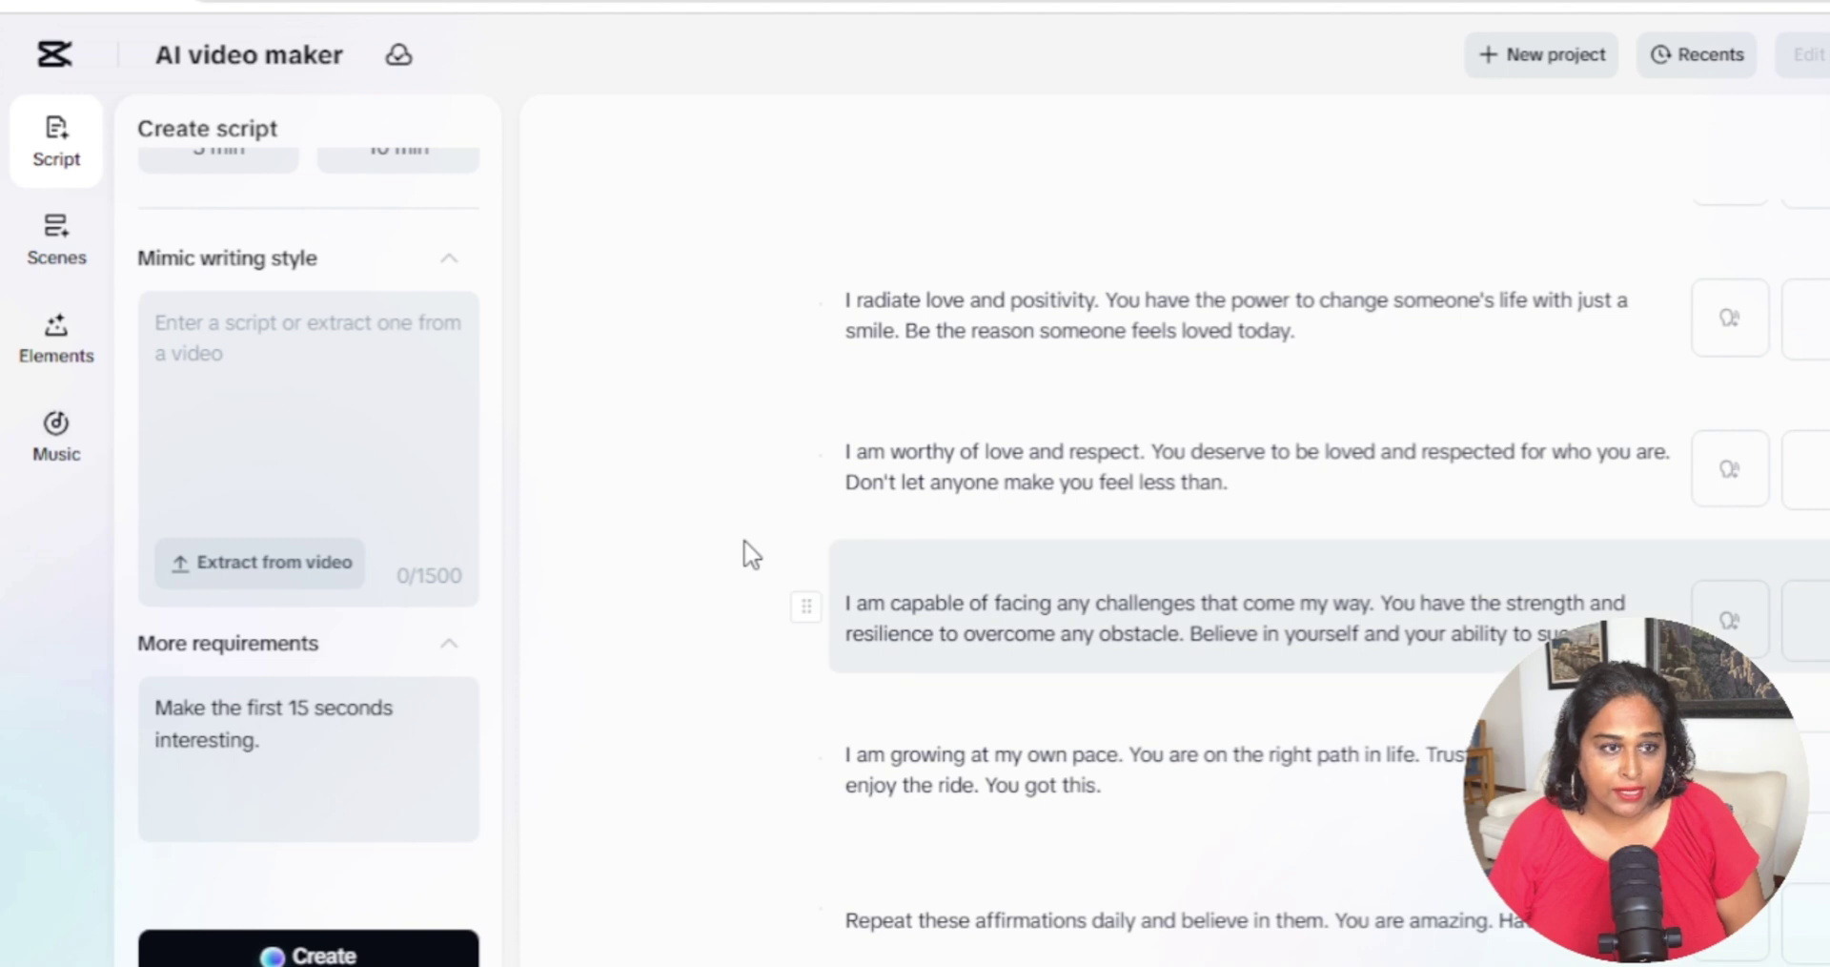
{"action": "scroll", "coordinate": [309, 351], "scroll_direction": "up", "scroll_amount": 5}
{"action": "scroll", "coordinate": [310, 351], "scroll_direction": "up", "scroll_amount": 3}
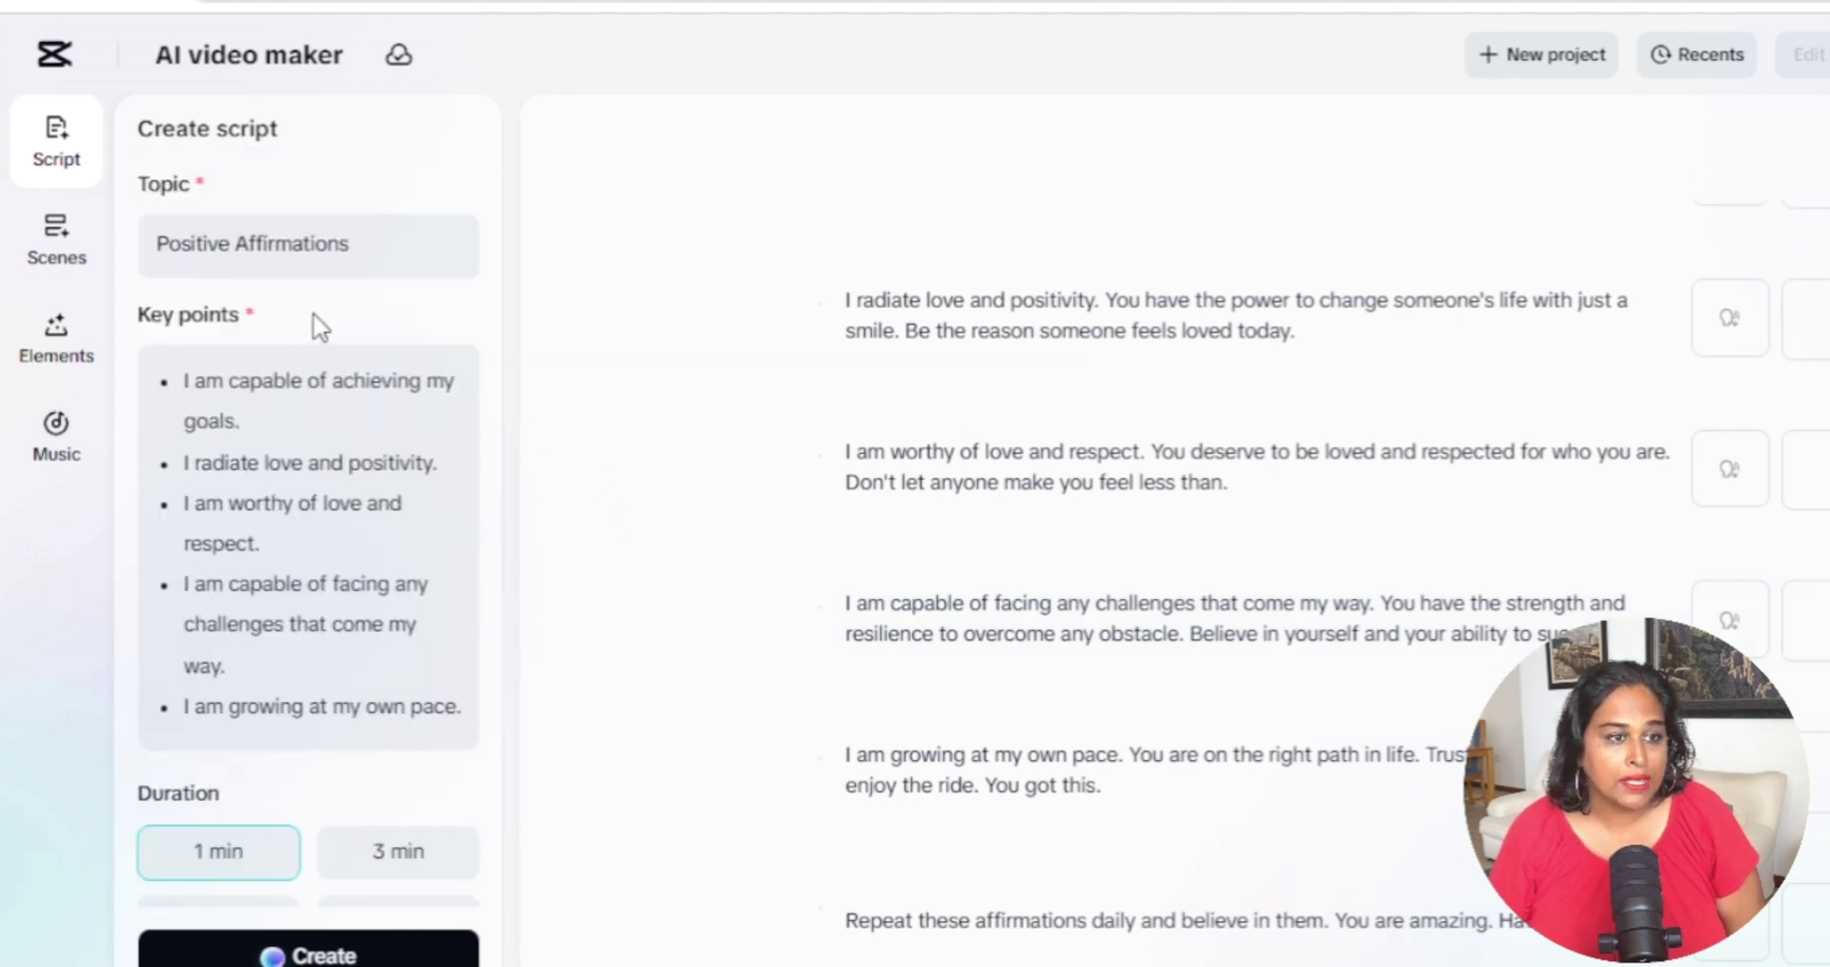
Voice all scenes with the English Benjamin II voice and apply a bold yellow-highlight caption template.
{"action": "left_click", "coordinate": [56, 243]}
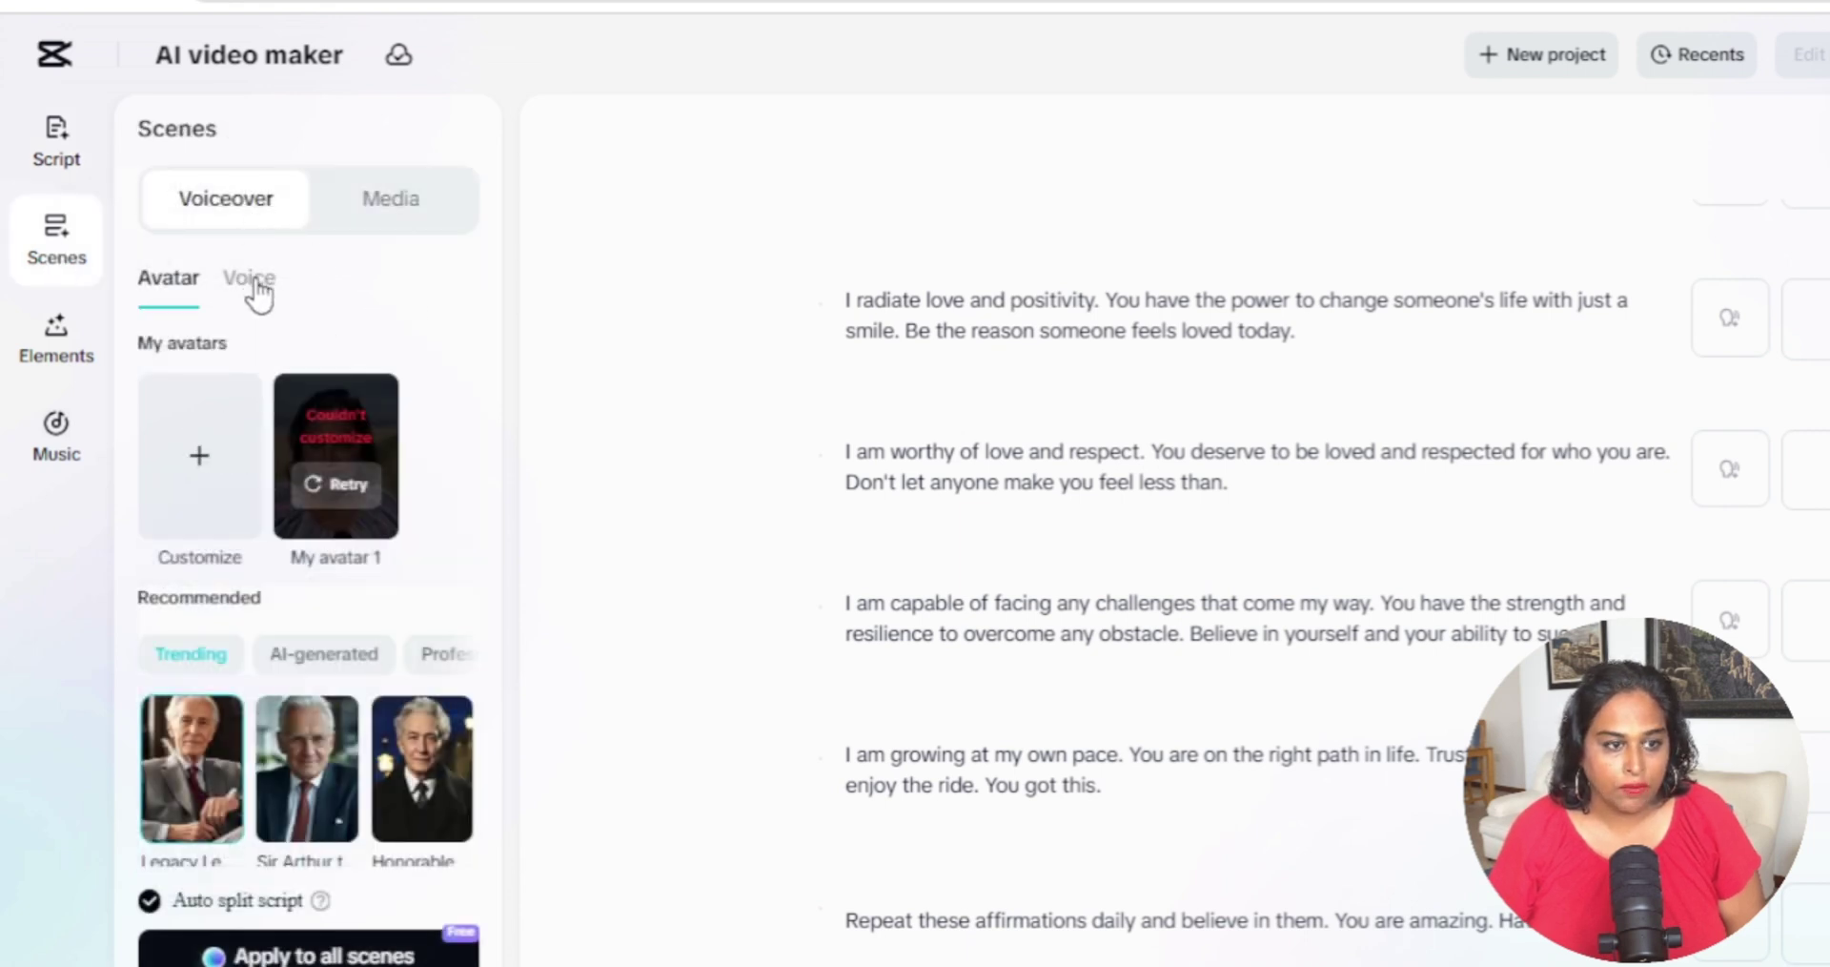
{"action": "left_click", "coordinate": [255, 282]}
{"action": "scroll", "coordinate": [179, 704], "scroll_direction": "down", "scroll_amount": 3}
{"action": "left_click", "coordinate": [179, 704]}
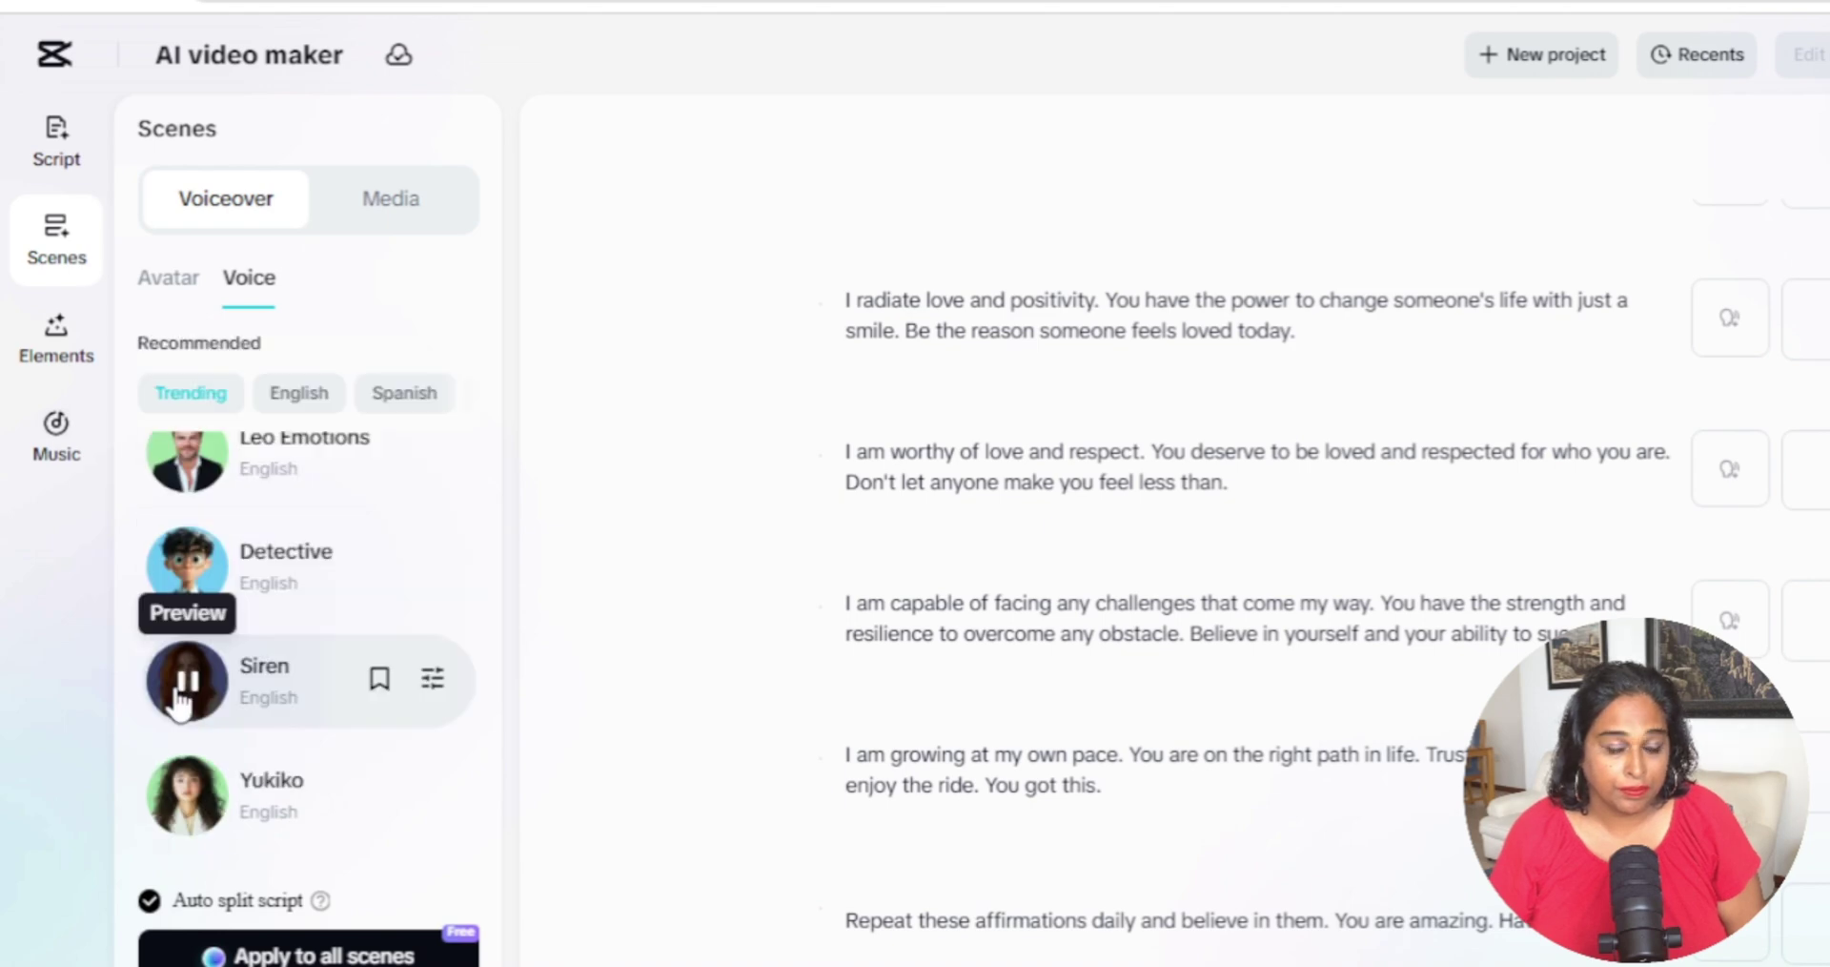
{"action": "mouse_move", "coordinate": [186, 792]}
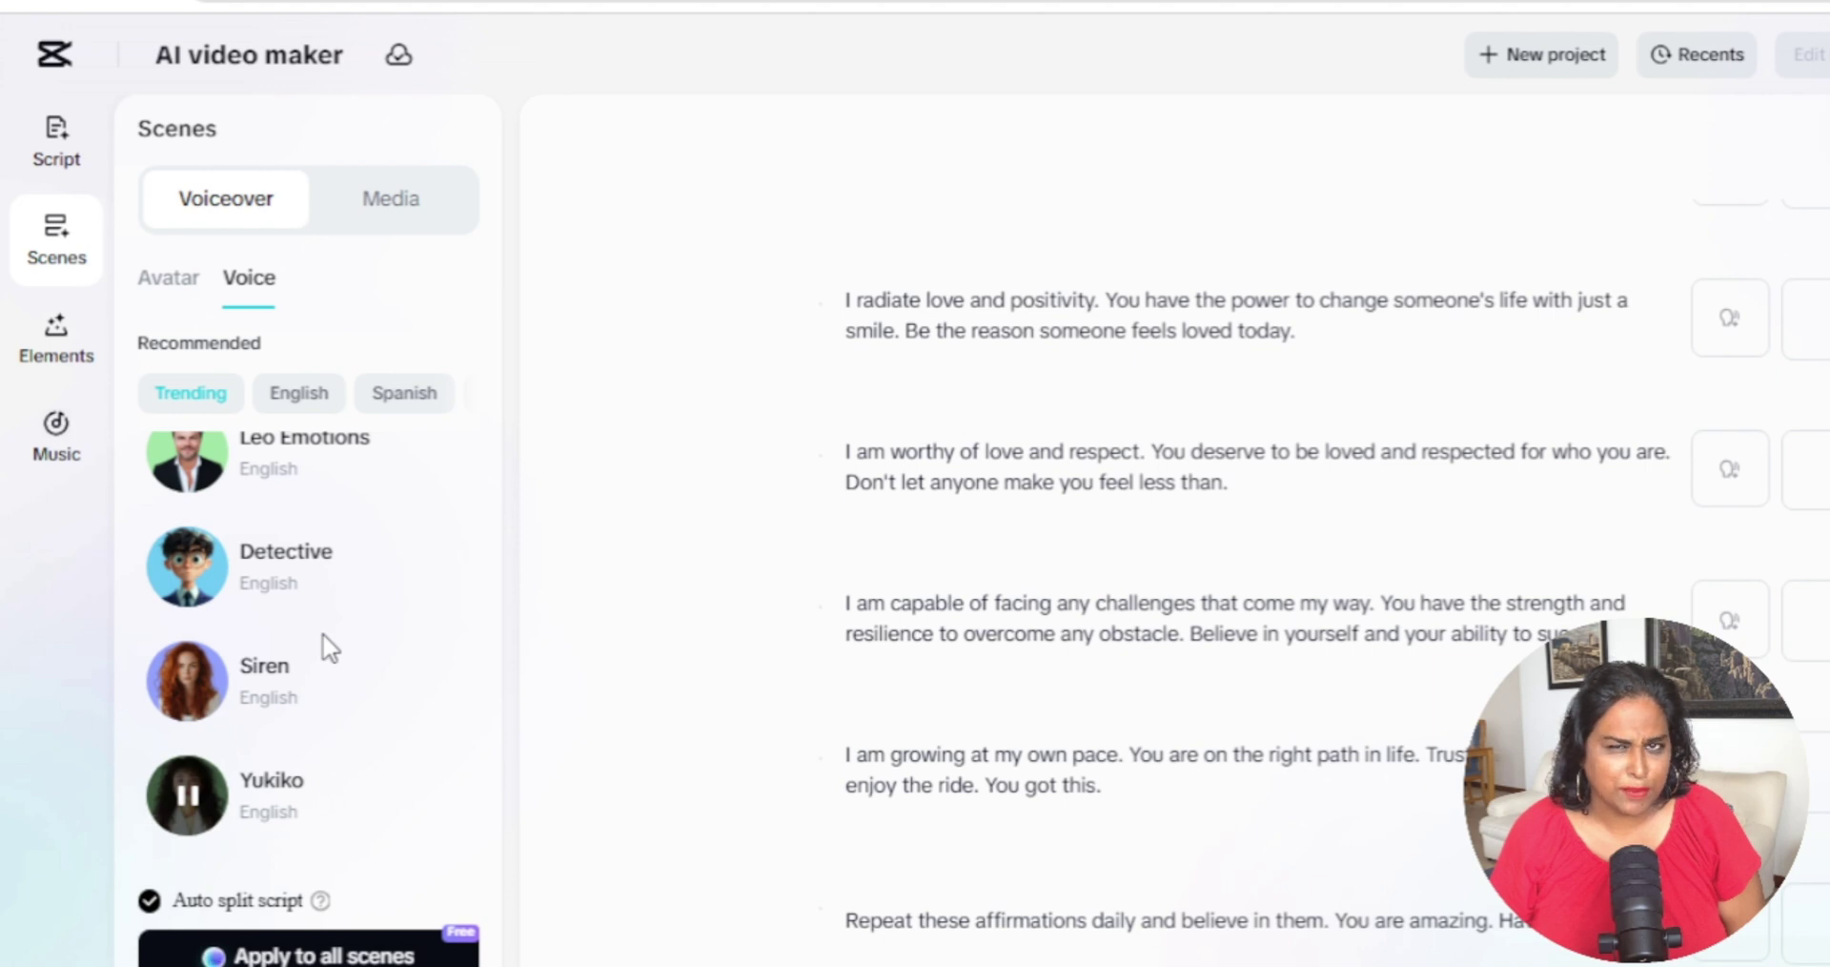
{"action": "scroll", "coordinate": [322, 632], "scroll_direction": "up", "scroll_amount": 3}
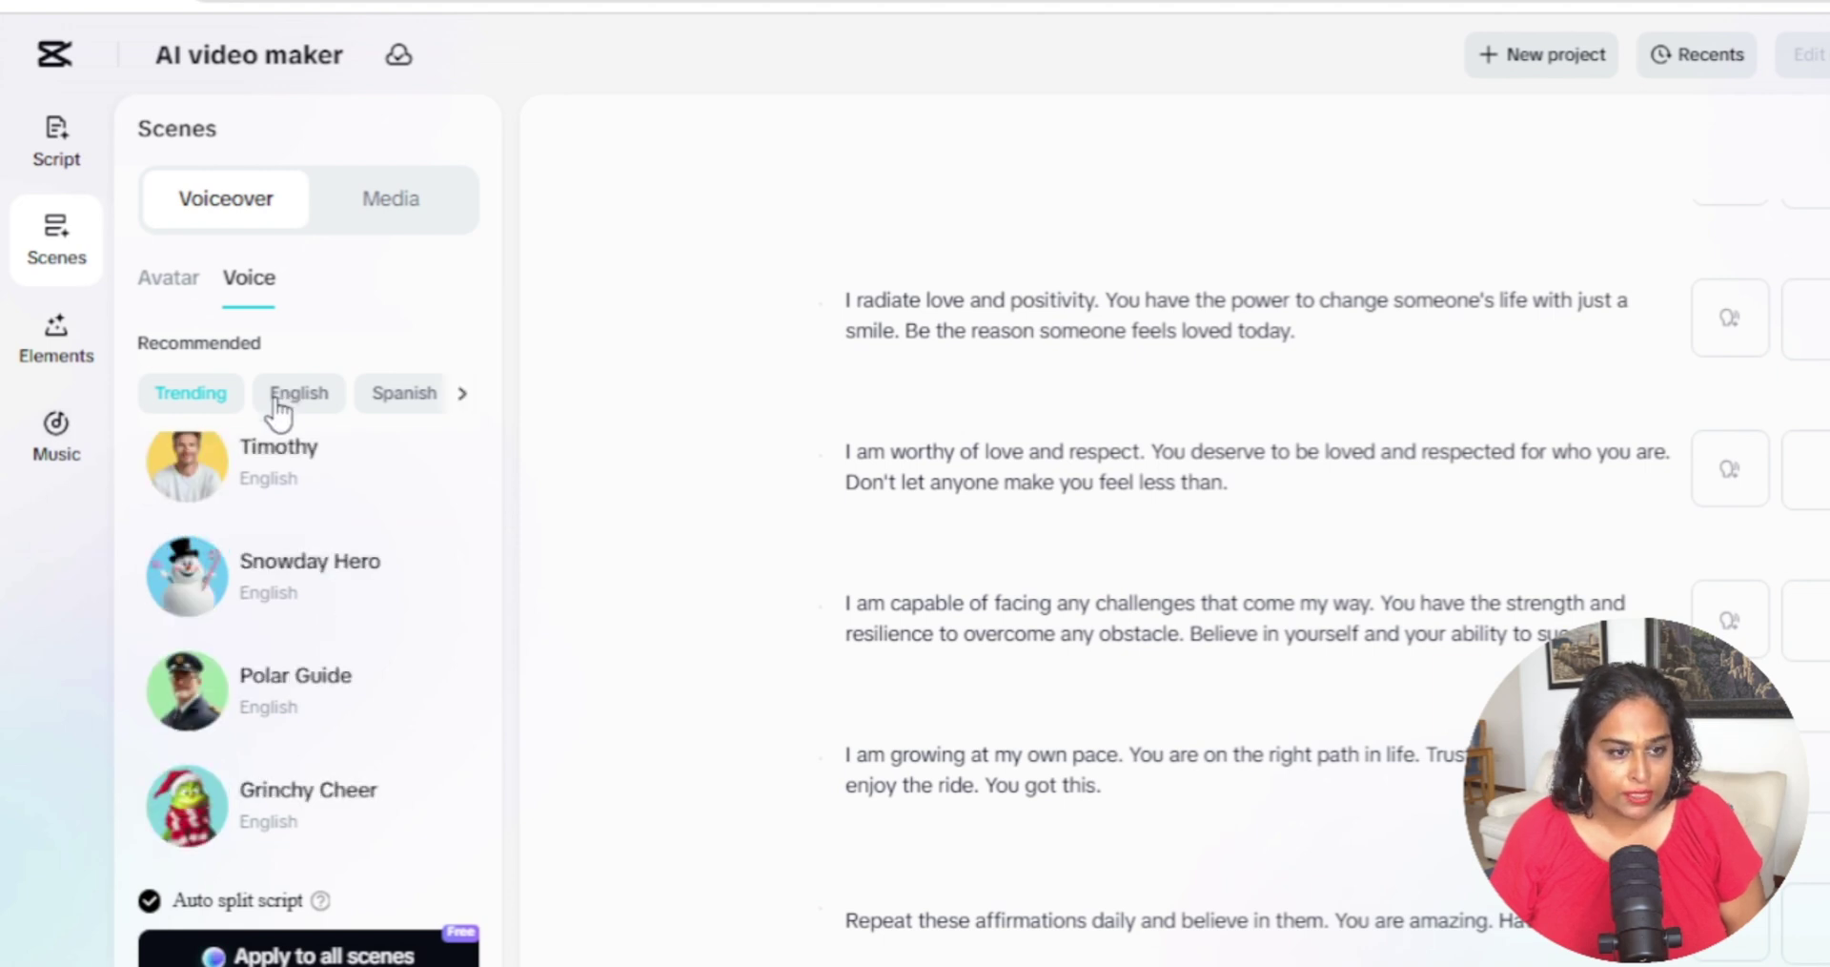
{"action": "left_click", "coordinate": [286, 395]}
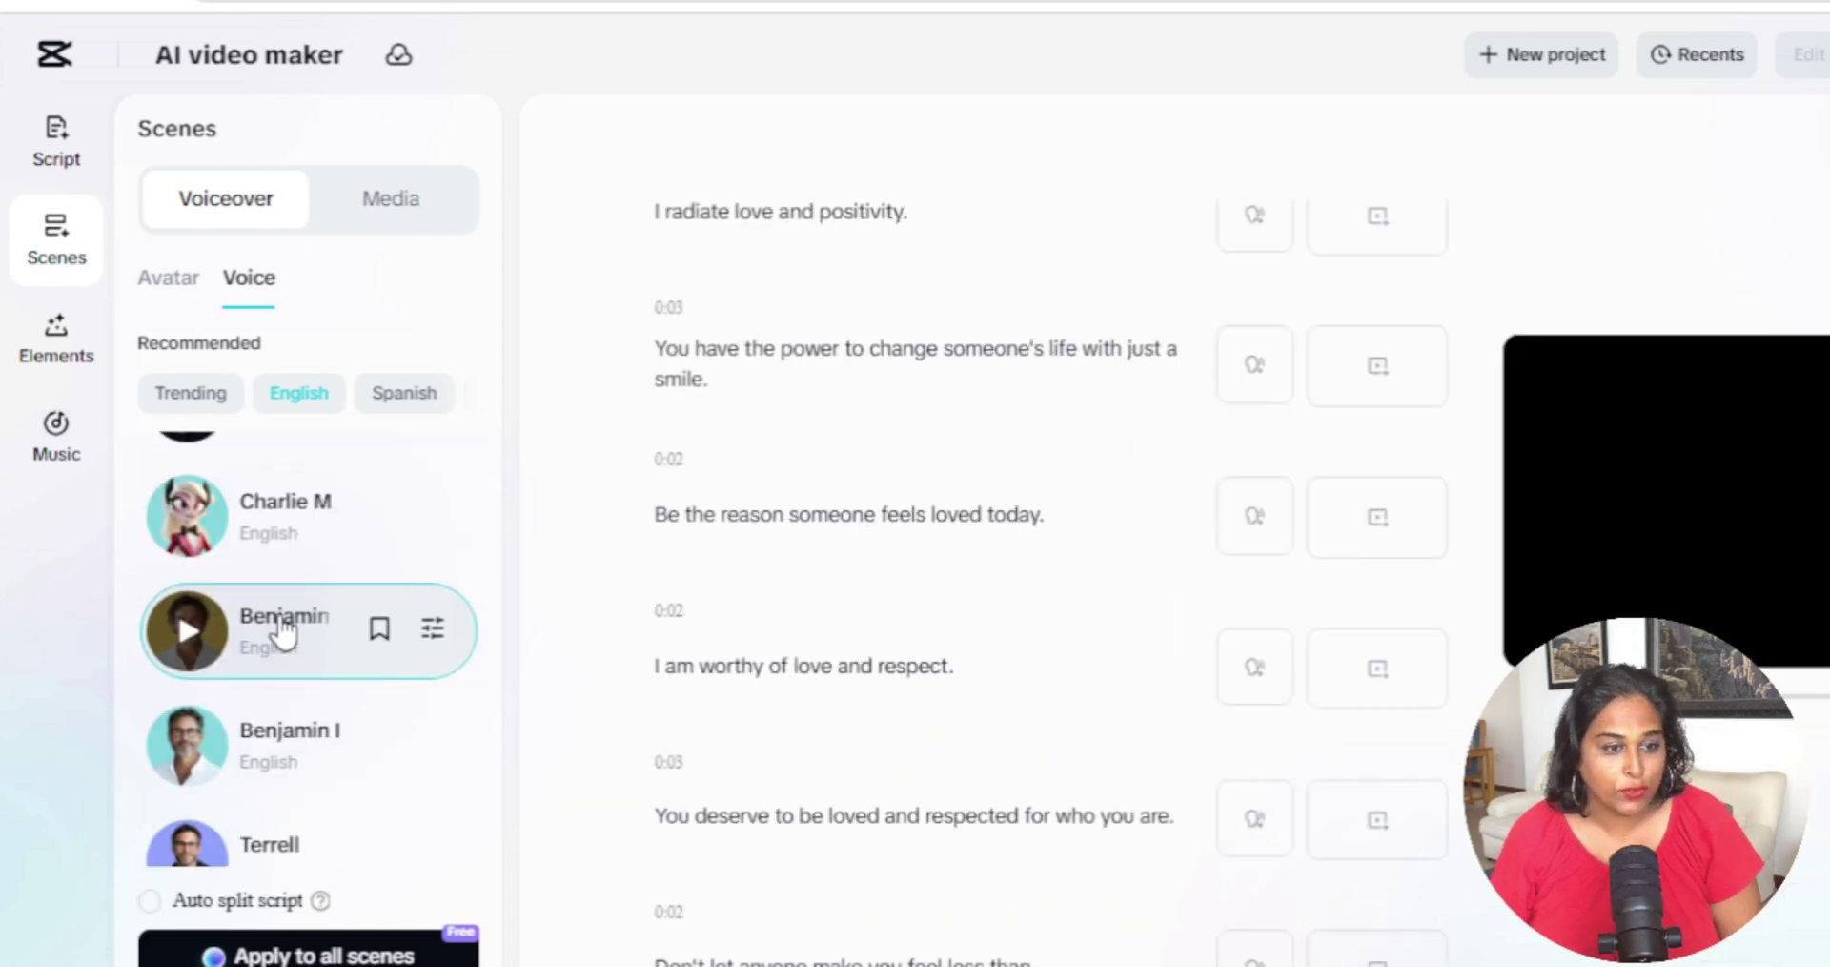
{"action": "left_click", "coordinate": [204, 629]}
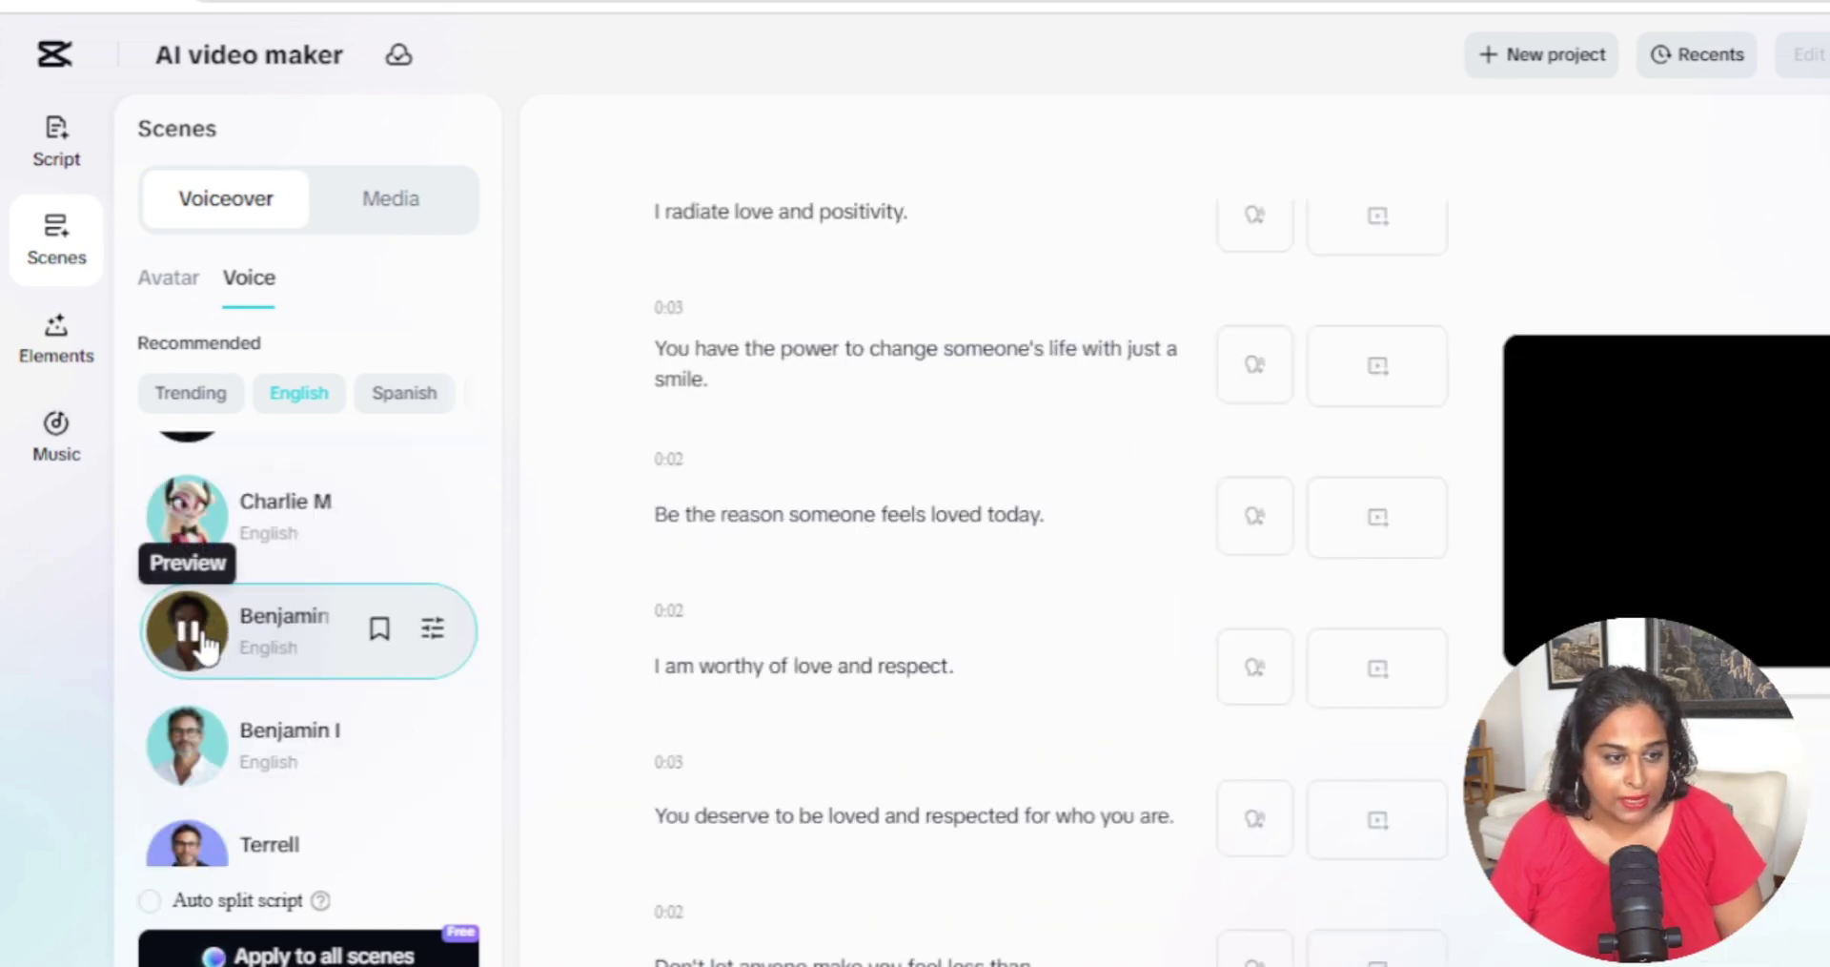
{"action": "left_click", "coordinate": [309, 953]}
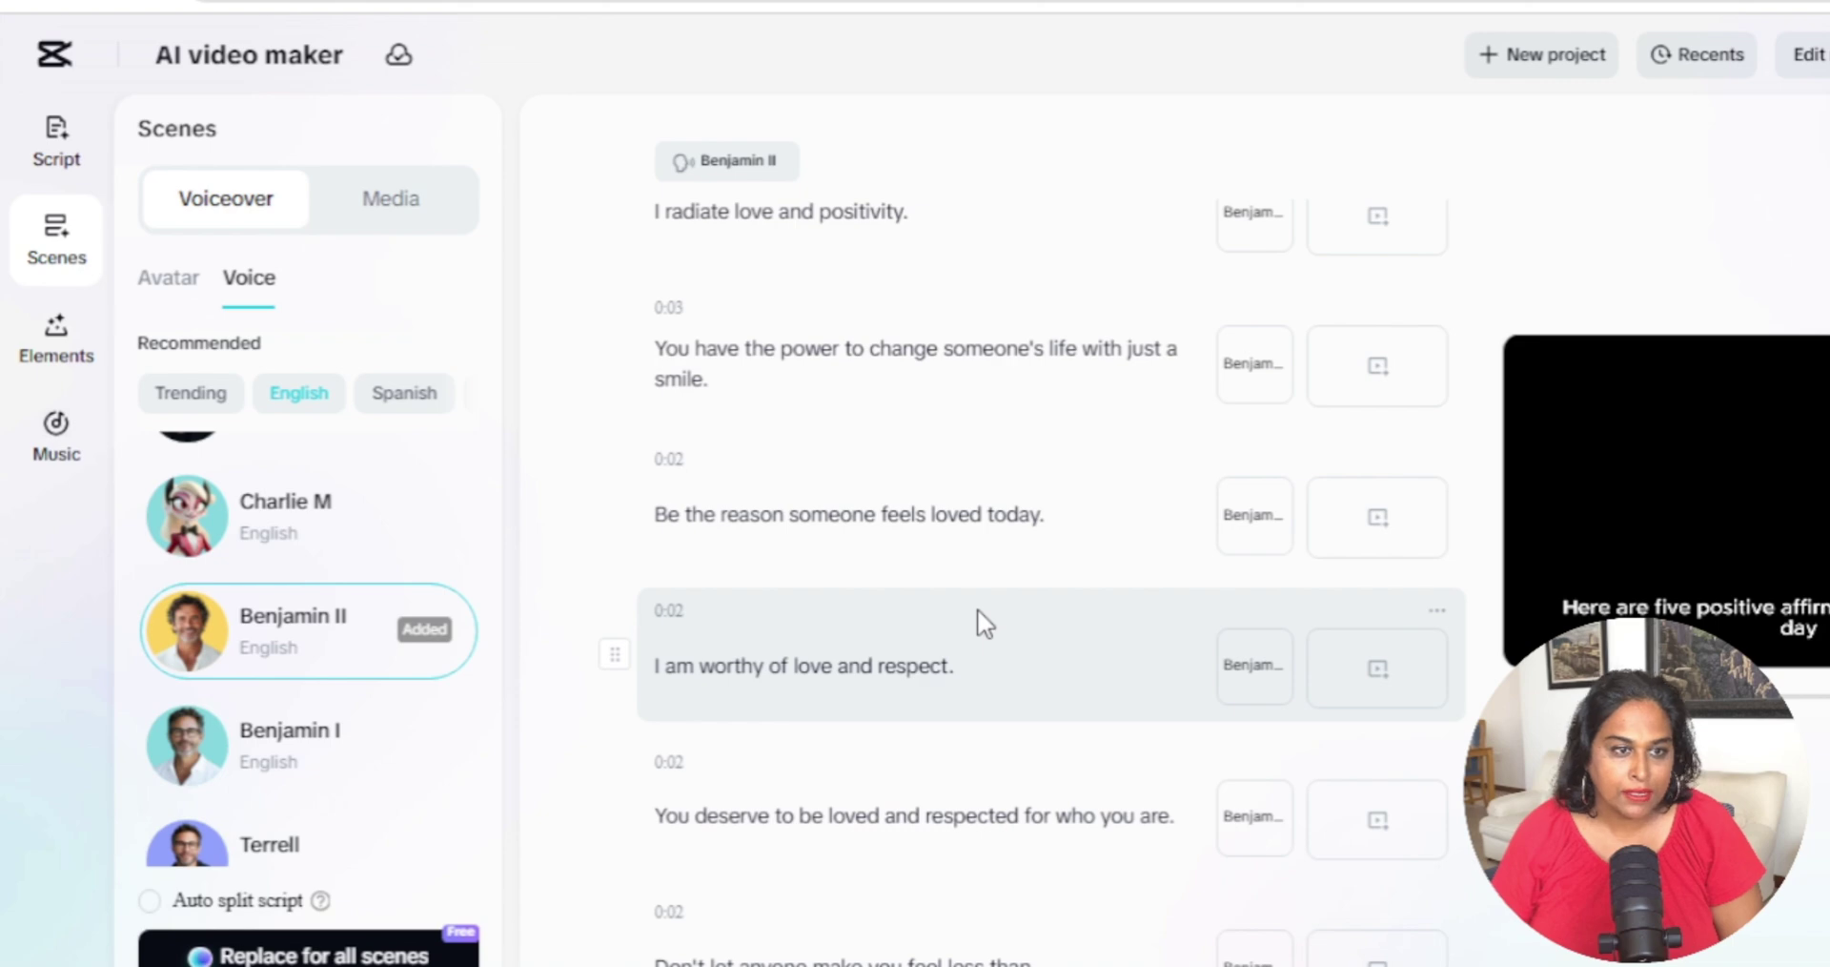
{"action": "left_click", "coordinate": [50, 343]}
{"action": "left_click", "coordinate": [299, 648]}
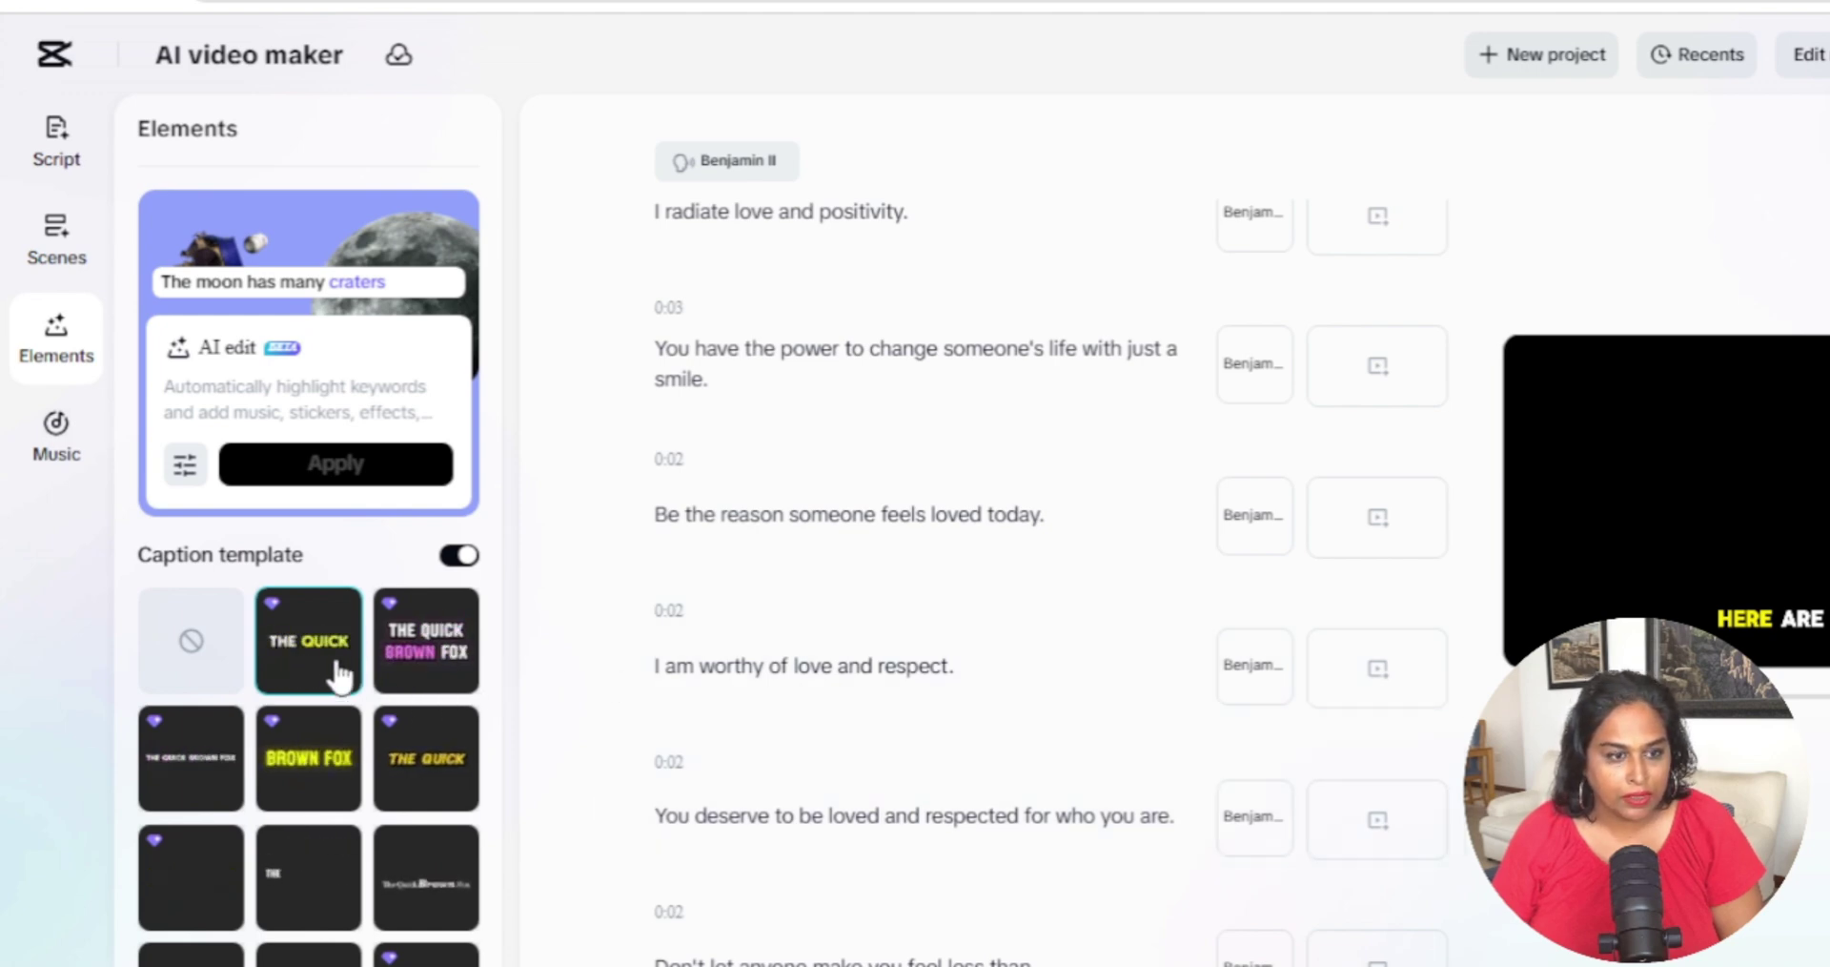
{"action": "scroll", "coordinate": [314, 673], "scroll_direction": "down", "scroll_amount": 5}
{"action": "scroll", "coordinate": [329, 674], "scroll_direction": "down", "scroll_amount": 3}
{"action": "scroll", "coordinate": [327, 672], "scroll_direction": "down", "scroll_amount": 5}
{"action": "scroll", "coordinate": [380, 586], "scroll_direction": "down", "scroll_amount": 2}
{"action": "scroll", "coordinate": [379, 584], "scroll_direction": "down", "scroll_amount": 3}
{"action": "scroll", "coordinate": [375, 579], "scroll_direction": "down", "scroll_amount": 3}
{"action": "scroll", "coordinate": [374, 580], "scroll_direction": "down", "scroll_amount": 3}
{"action": "scroll", "coordinate": [373, 582], "scroll_direction": "down", "scroll_amount": 3}
{"action": "scroll", "coordinate": [372, 586], "scroll_direction": "down", "scroll_amount": 3}
{"action": "scroll", "coordinate": [372, 586], "scroll_direction": "up", "scroll_amount": 5}
{"action": "scroll", "coordinate": [370, 589], "scroll_direction": "up", "scroll_amount": 5}
{"action": "scroll", "coordinate": [374, 586], "scroll_direction": "up", "scroll_amount": 2}
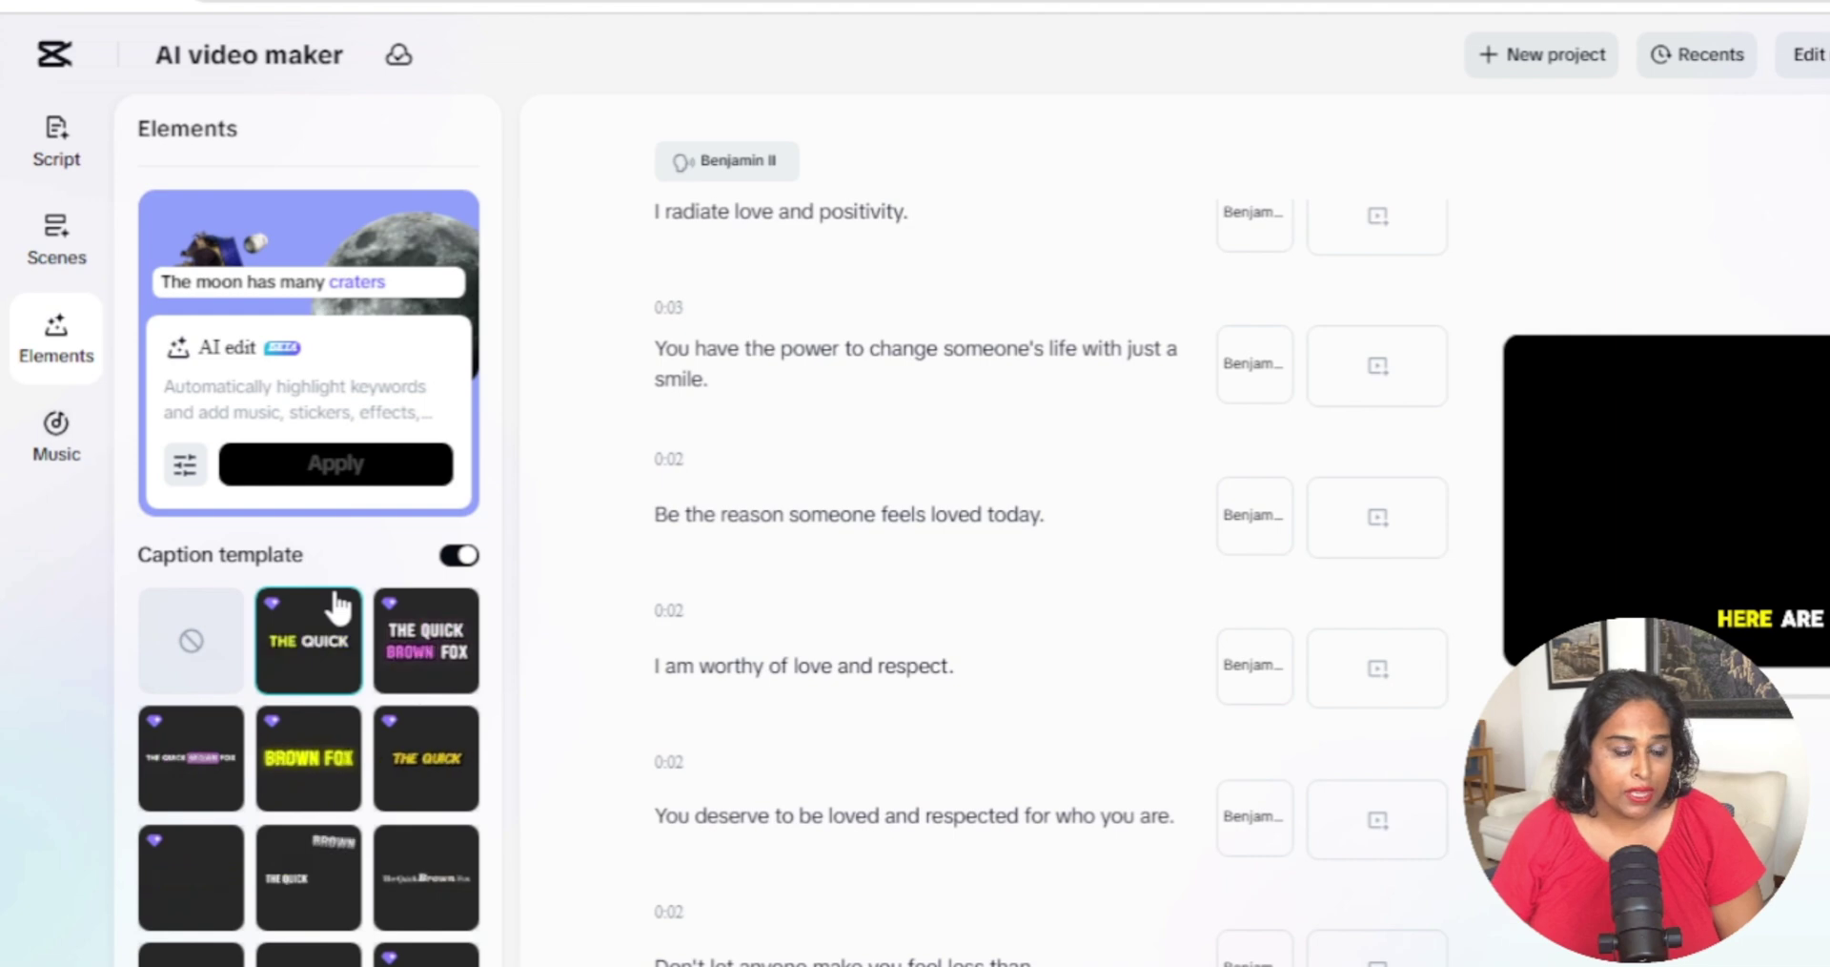
Rerun the 'meditation music' search, preview tracks, and add Wellness Meditation Music as background audio.
{"action": "left_click", "coordinate": [50, 444]}
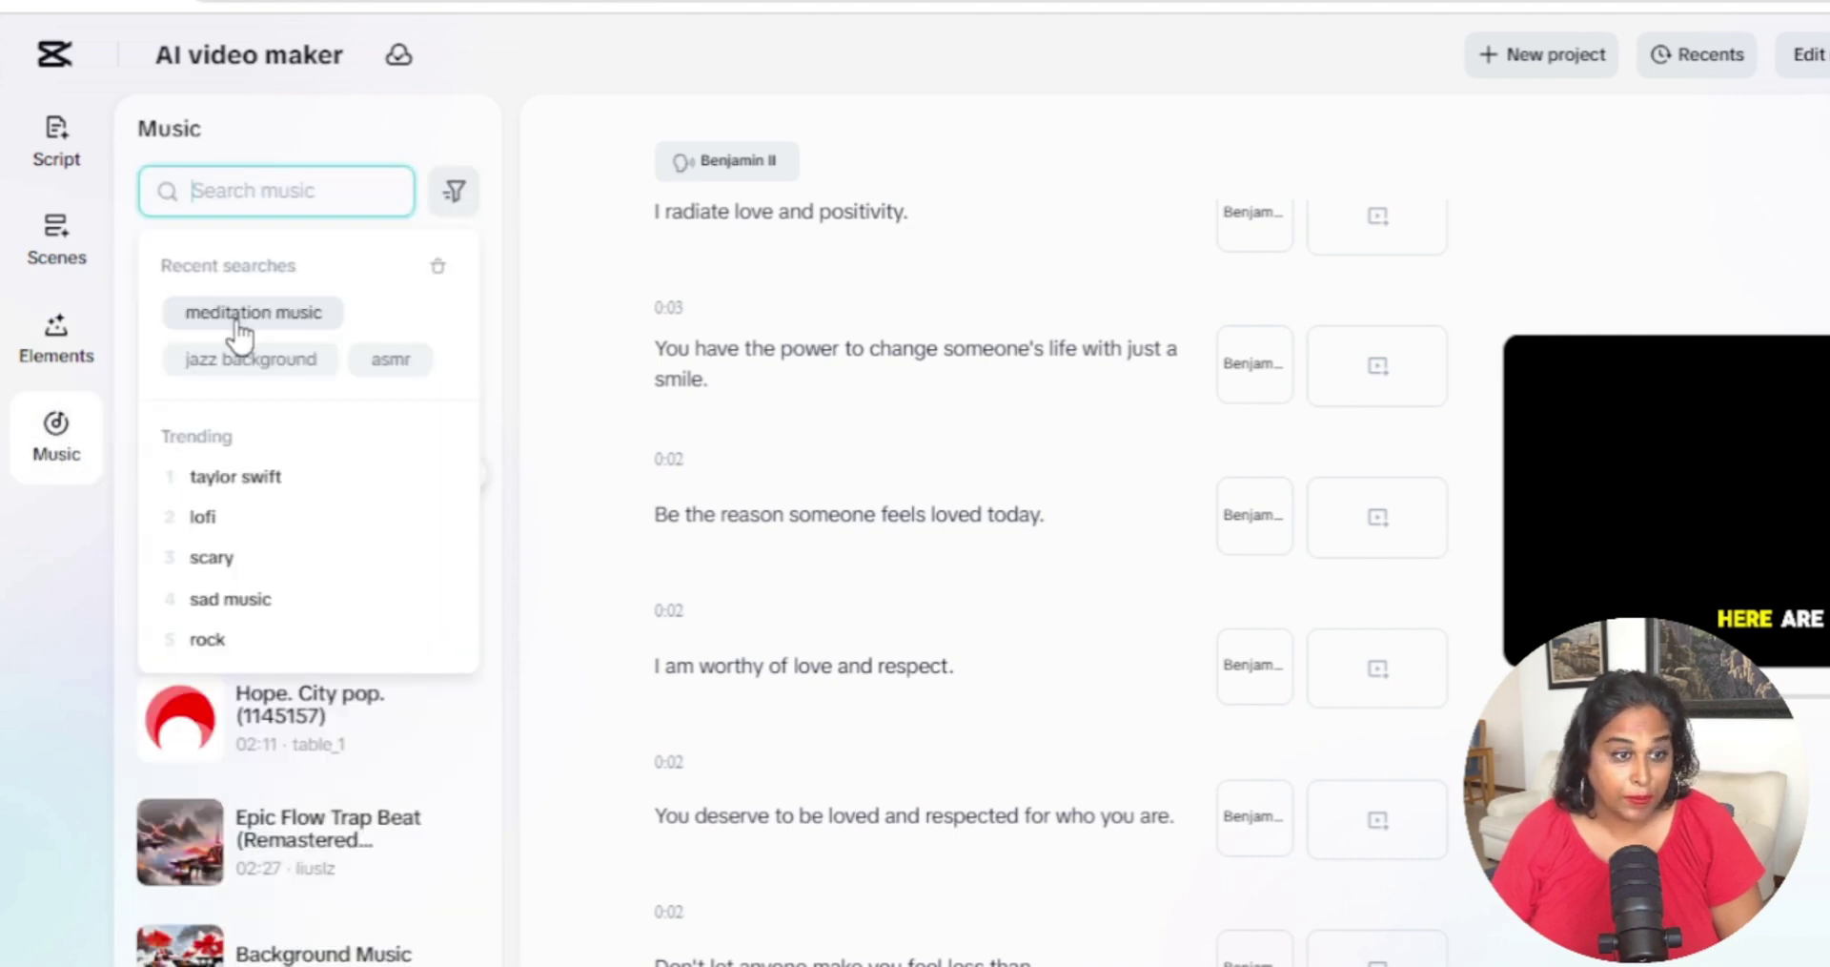
{"action": "left_click", "coordinate": [239, 313]}
{"action": "left_click", "coordinate": [189, 352]}
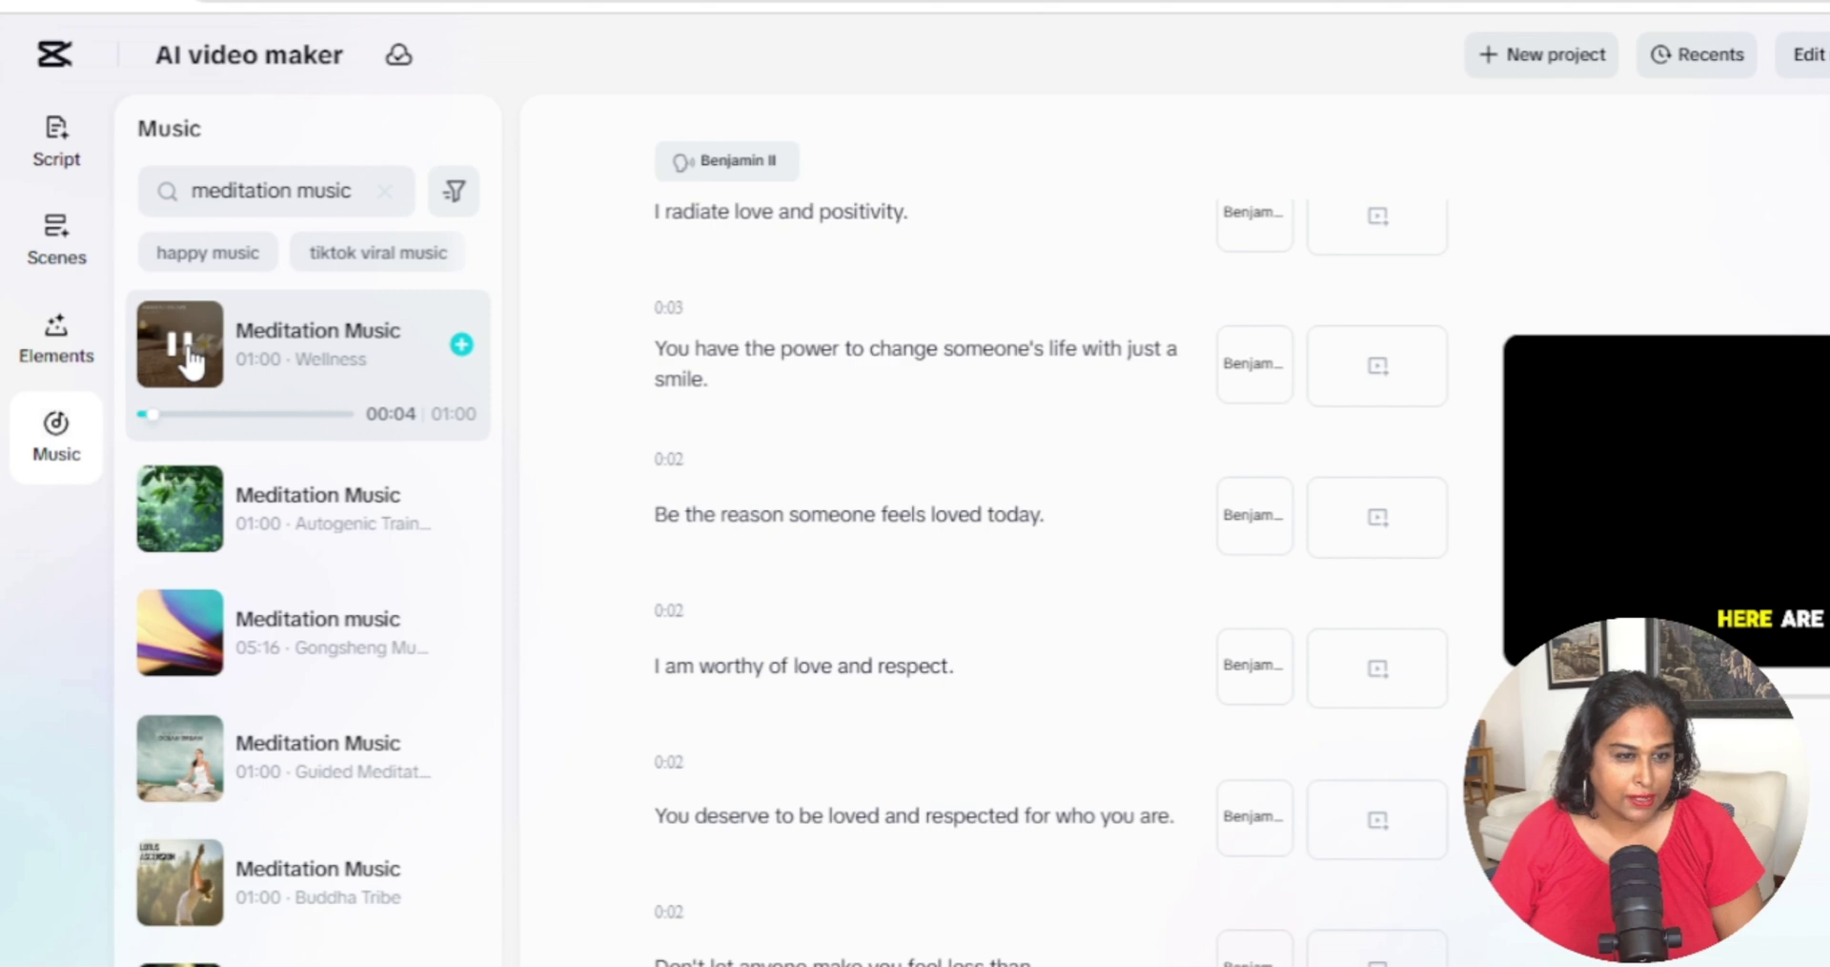
{"action": "left_click", "coordinate": [172, 519]}
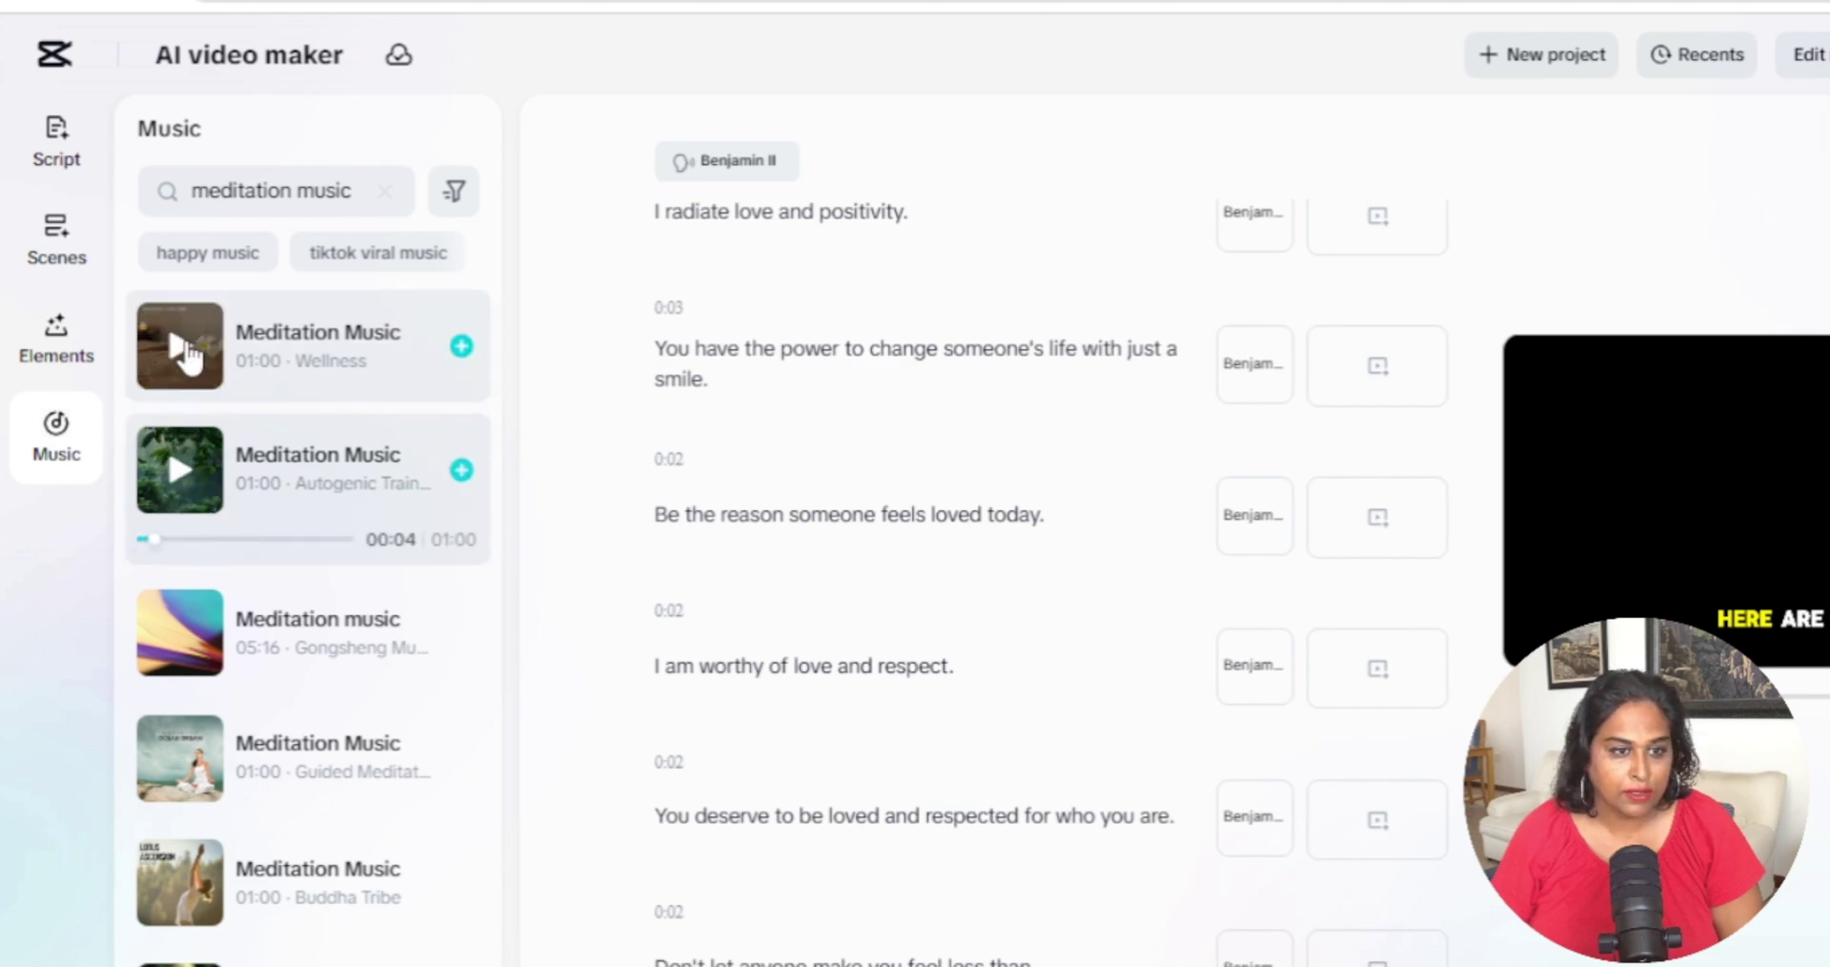
{"action": "left_click", "coordinate": [195, 359]}
{"action": "left_click", "coordinate": [462, 344]}
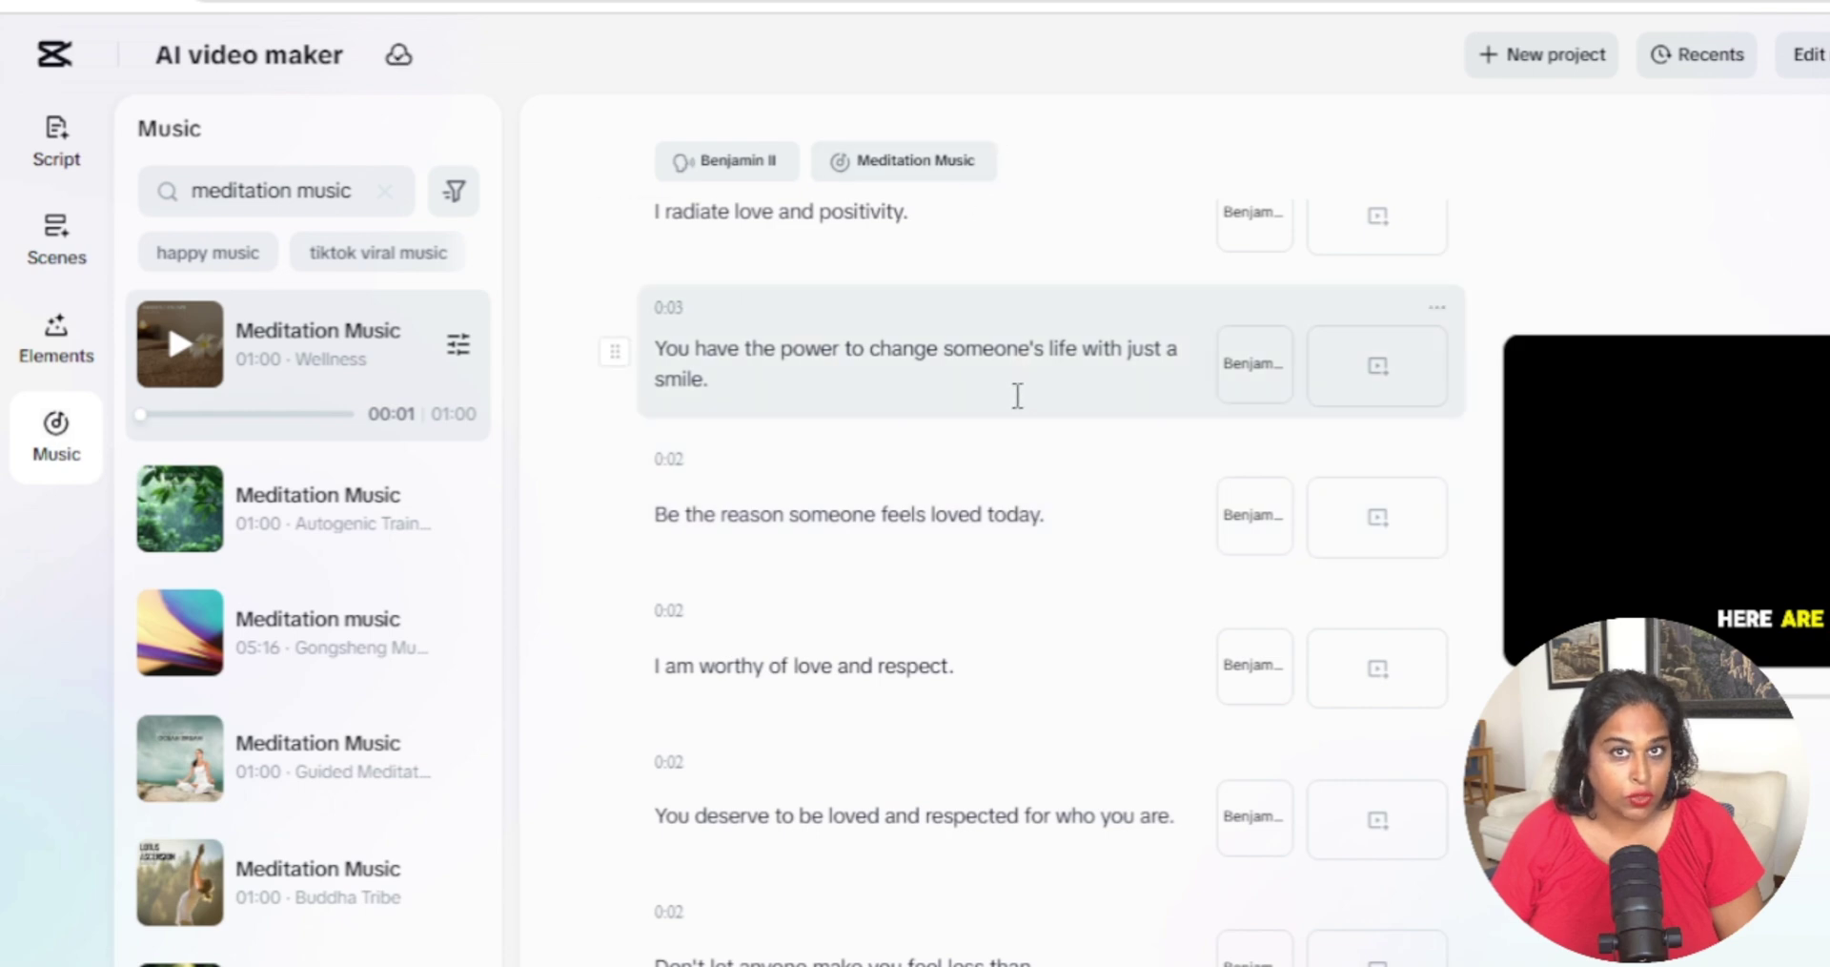
Run Match stock media under Scenes > Media so every scene gets a stock clip.
{"action": "left_click", "coordinate": [58, 250]}
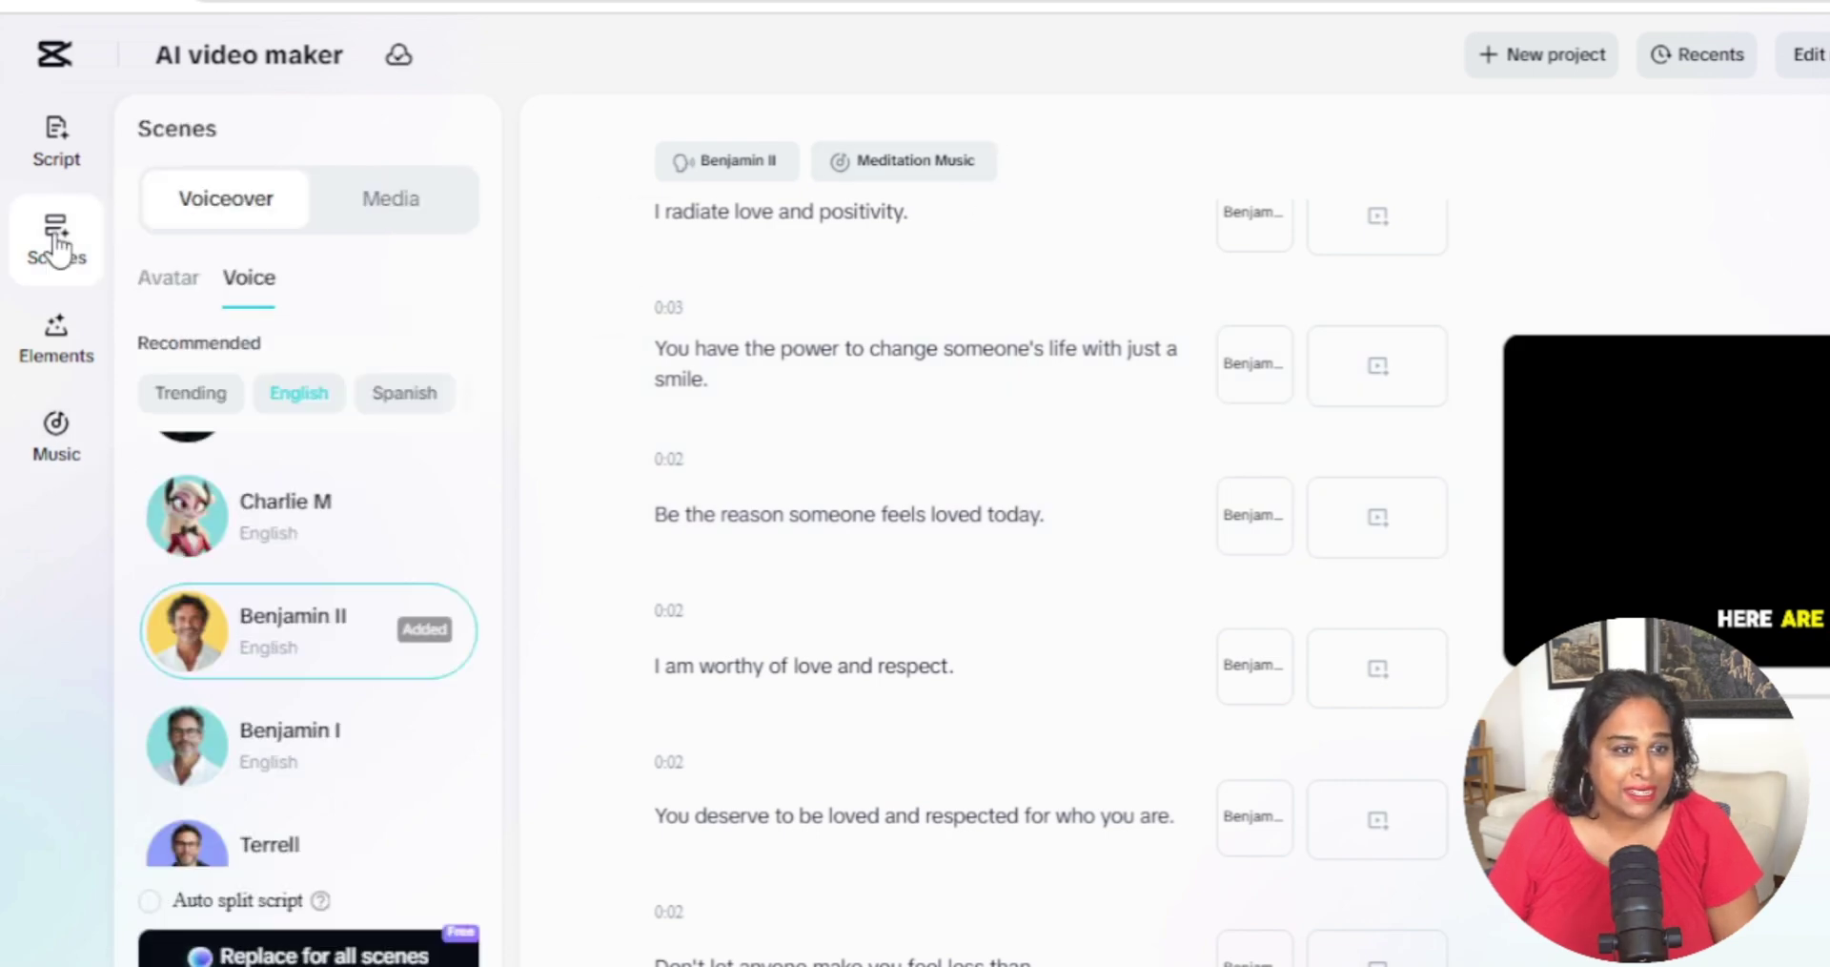
{"action": "left_click", "coordinate": [386, 210]}
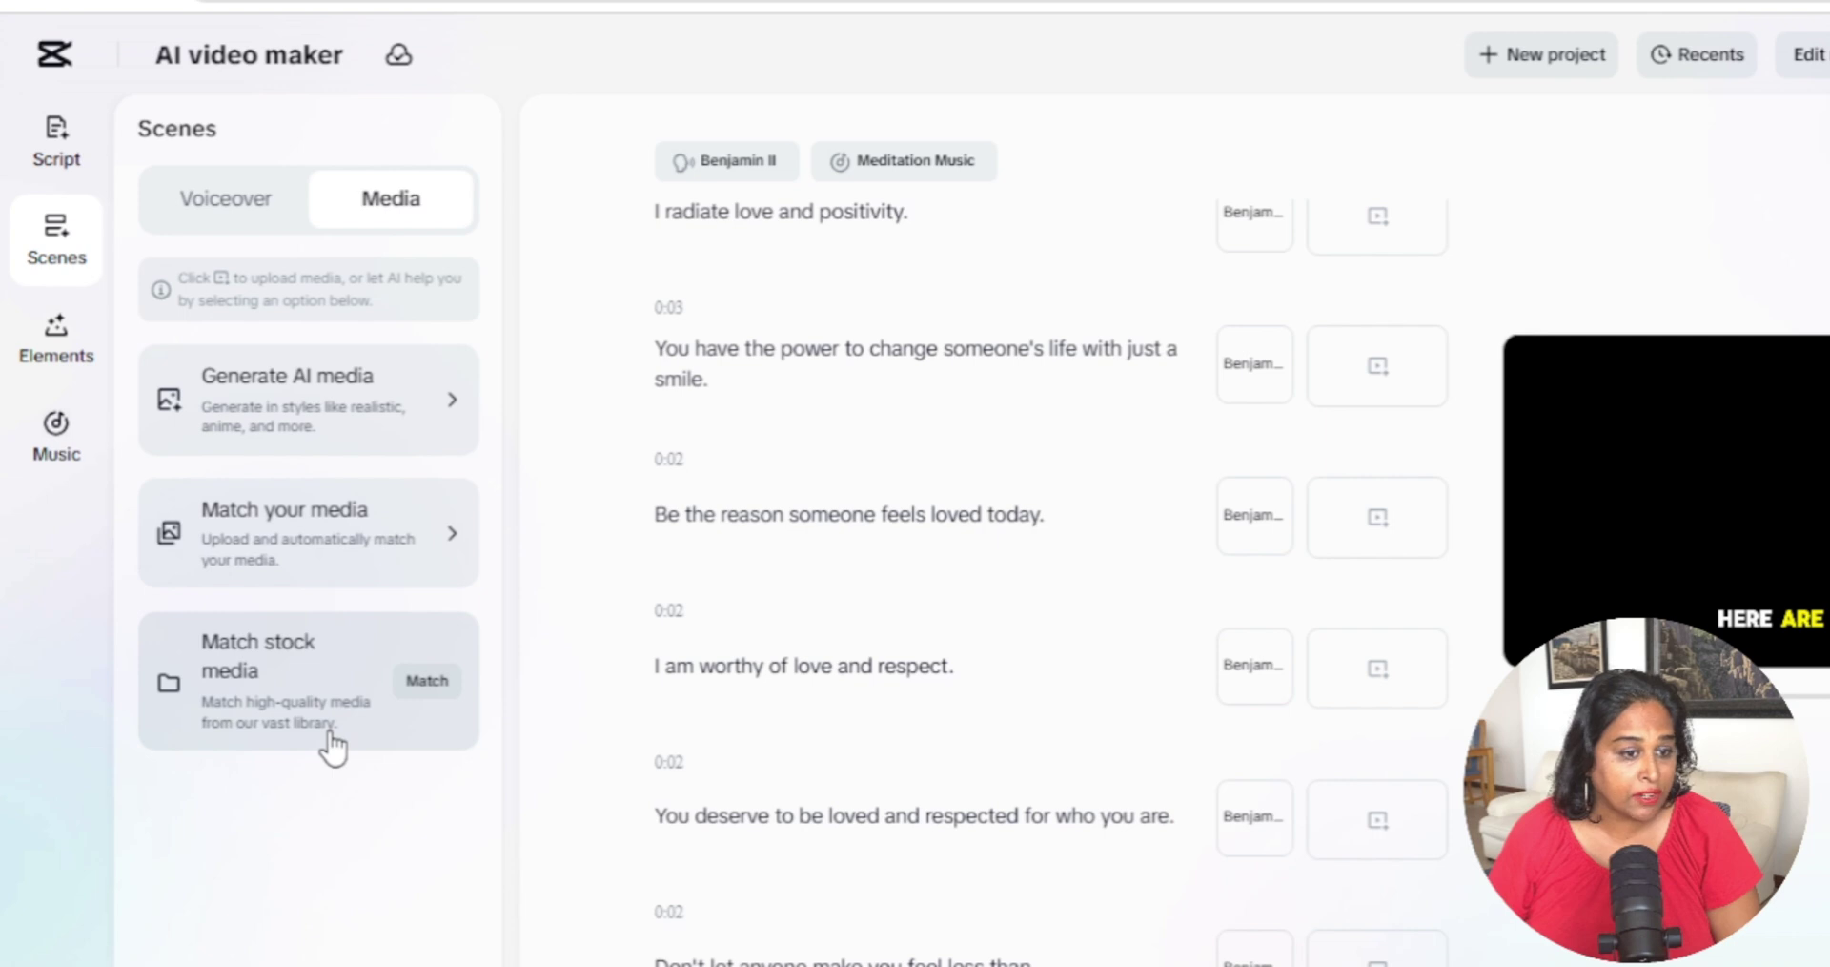
{"action": "left_click", "coordinate": [424, 681]}
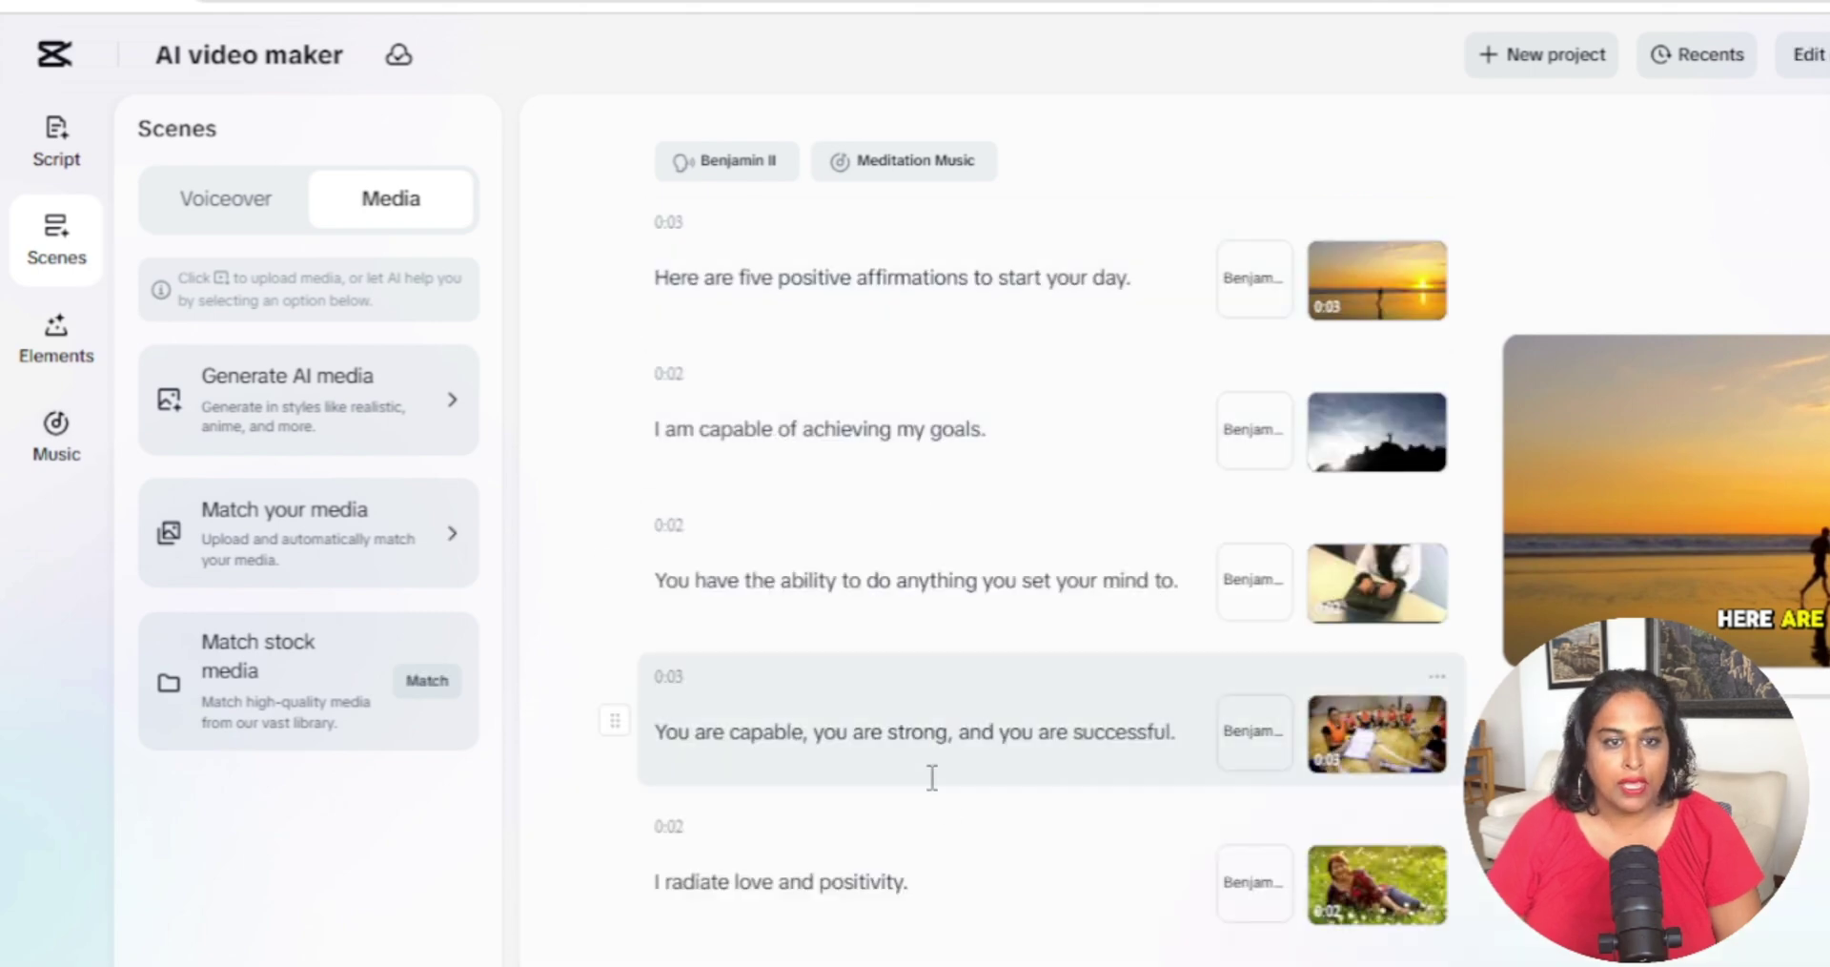
{"action": "scroll", "coordinate": [1071, 711], "scroll_direction": "down", "scroll_amount": 1}
{"action": "scroll", "coordinate": [1070, 711], "scroll_direction": "down", "scroll_amount": 3}
{"action": "scroll", "coordinate": [1070, 711], "scroll_direction": "up", "scroll_amount": 4}
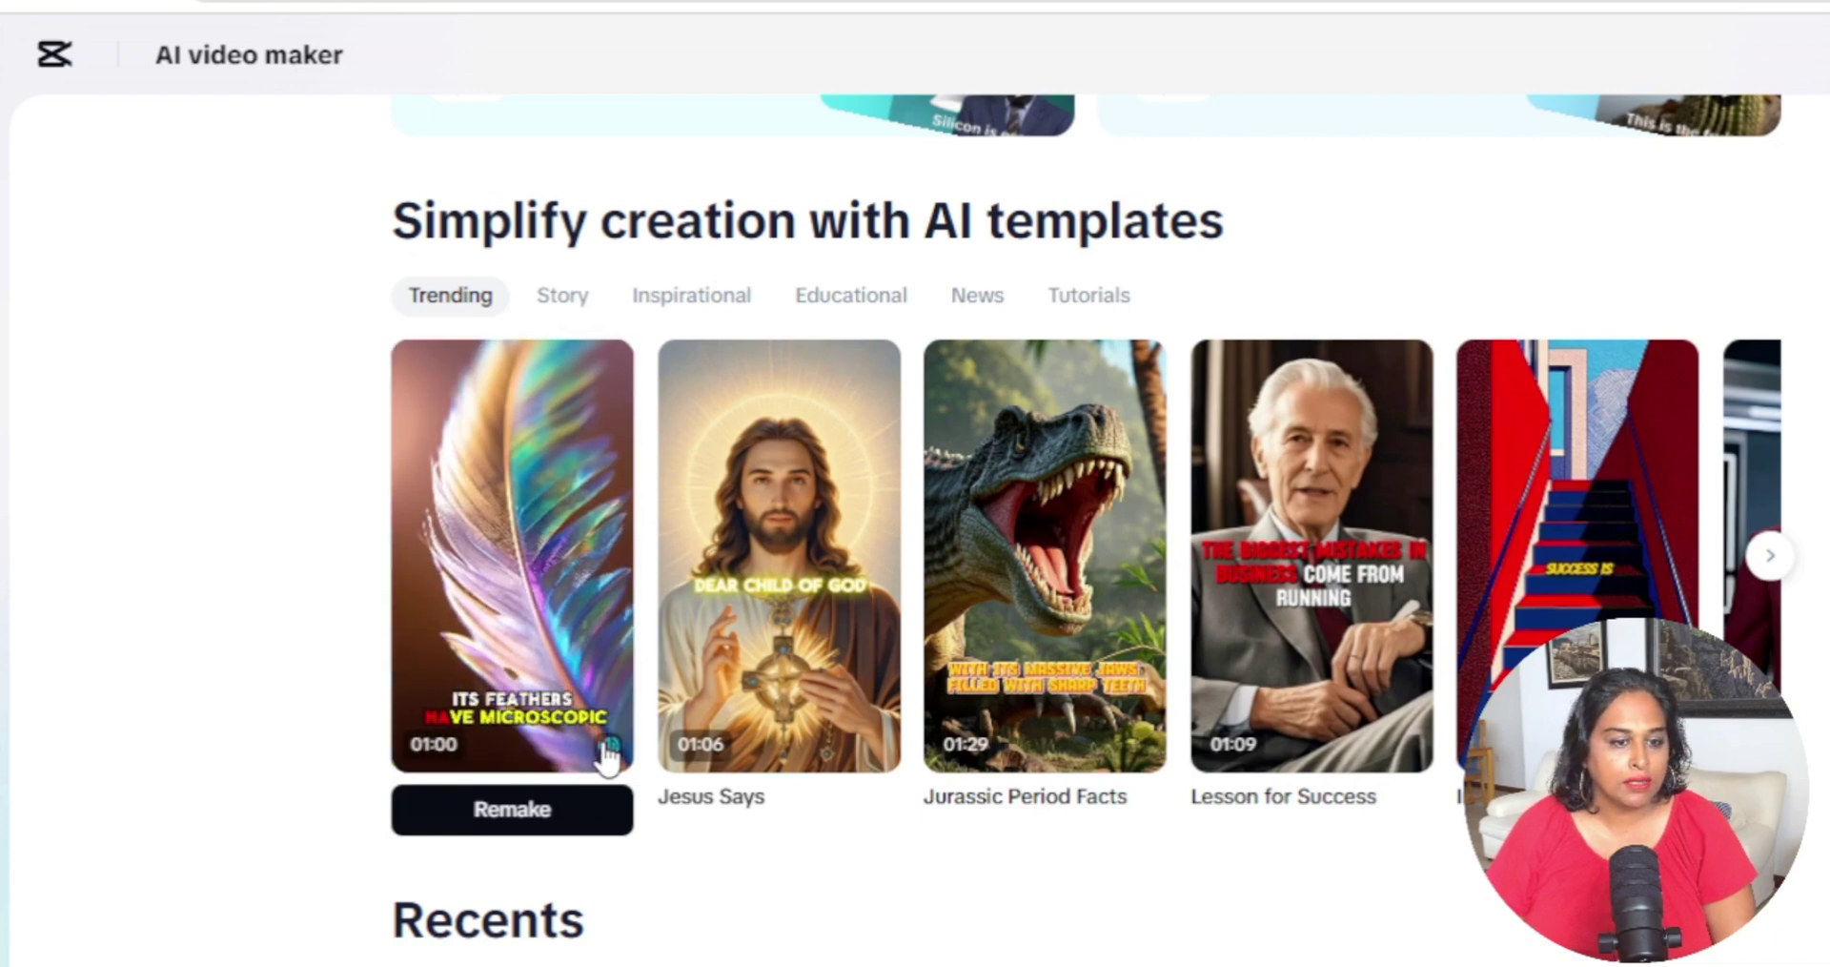
{"action": "mouse_move", "coordinate": [780, 558]}
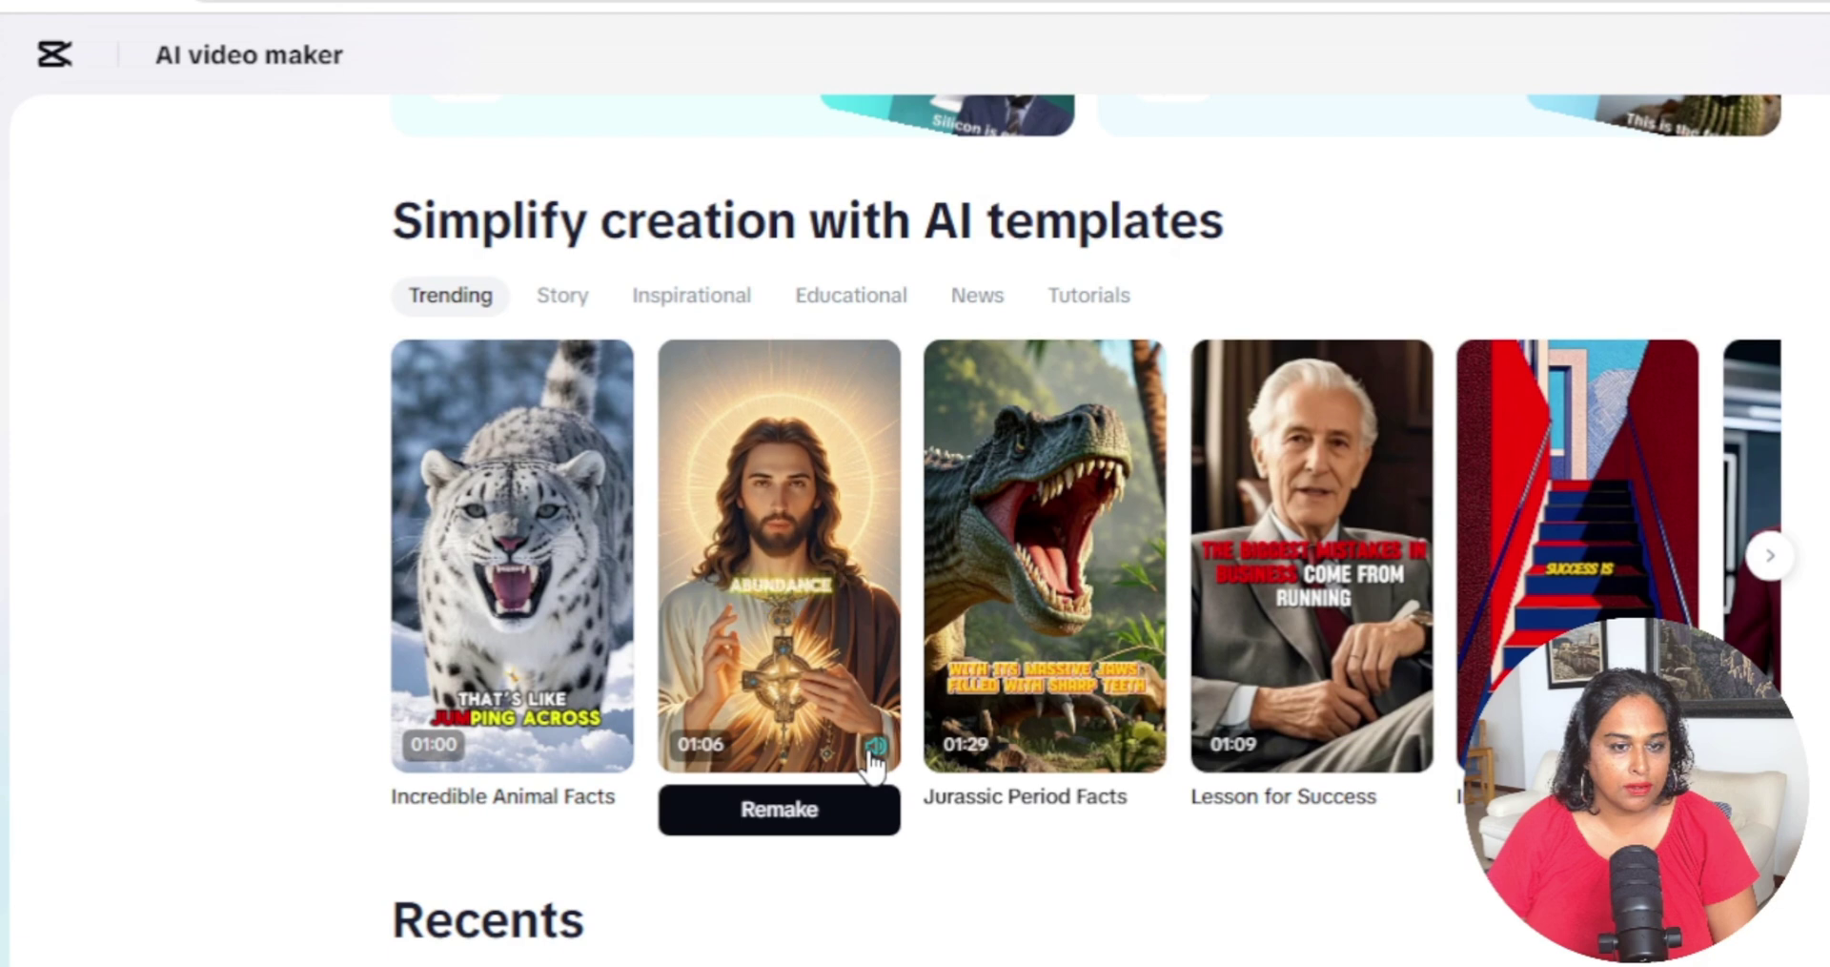
Play the Jesus Says and Jurassic Period Facts template previews with sound.
{"action": "left_click", "coordinate": [875, 748]}
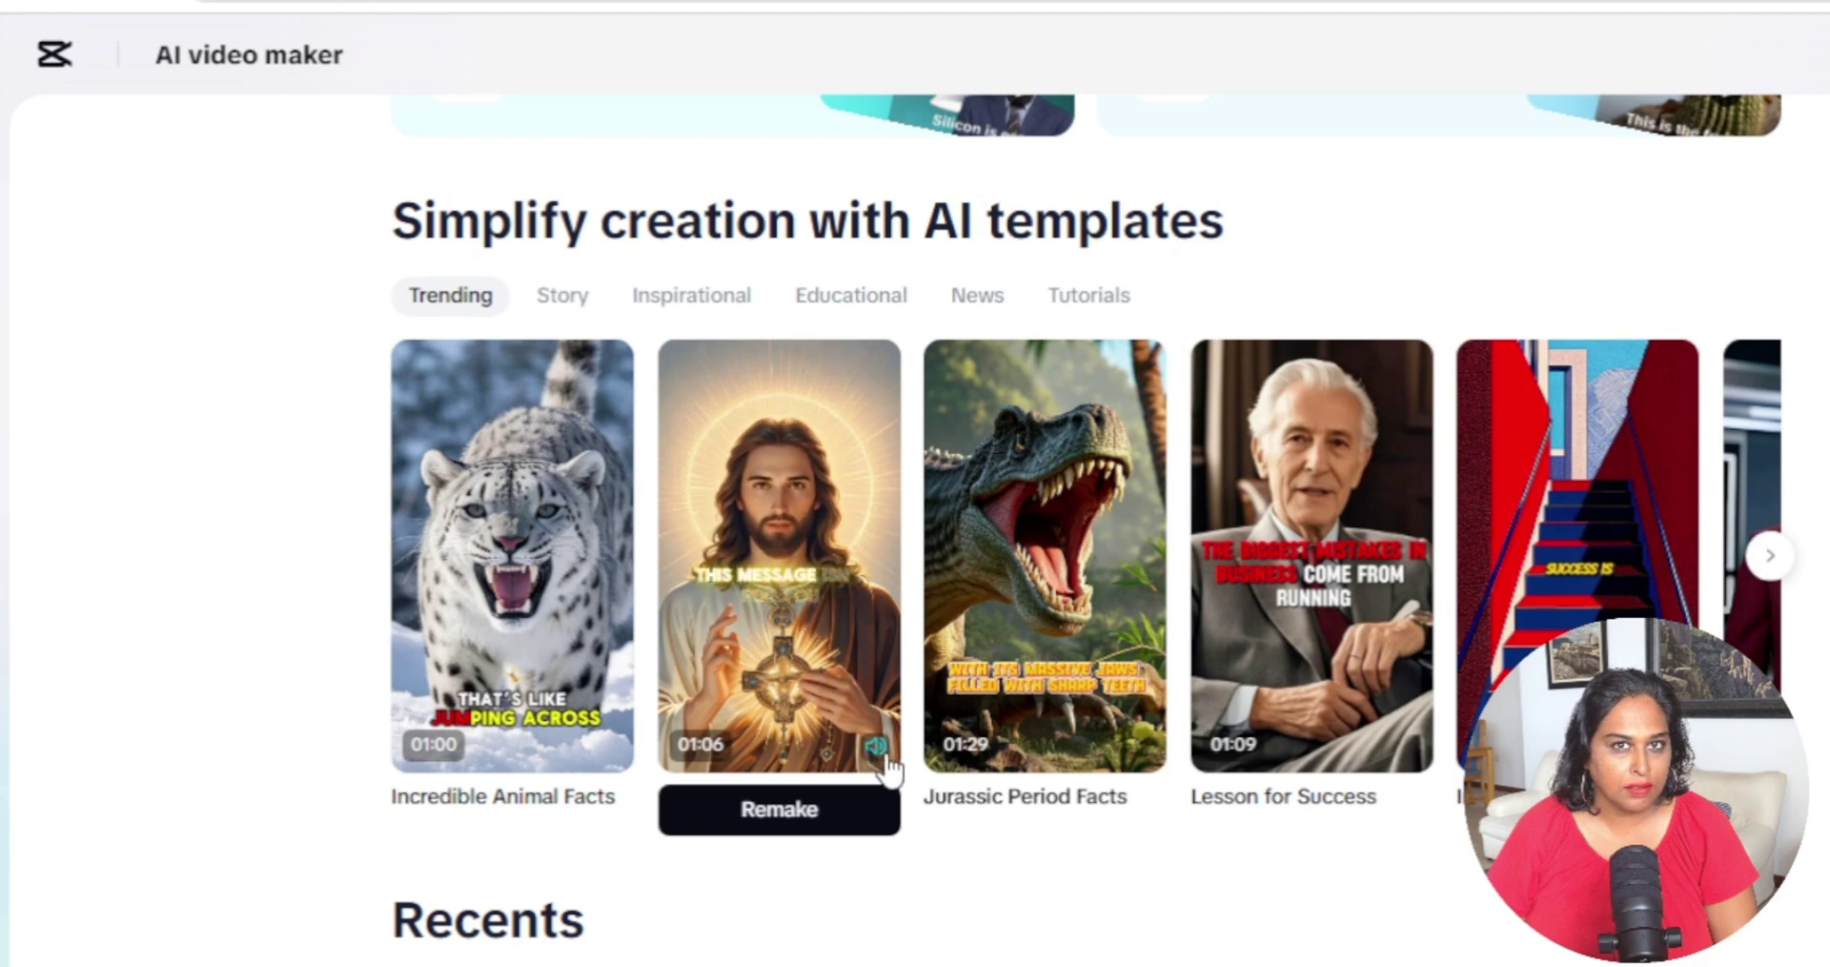
{"action": "mouse_move", "coordinate": [1044, 558]}
{"action": "left_click", "coordinate": [1141, 748]}
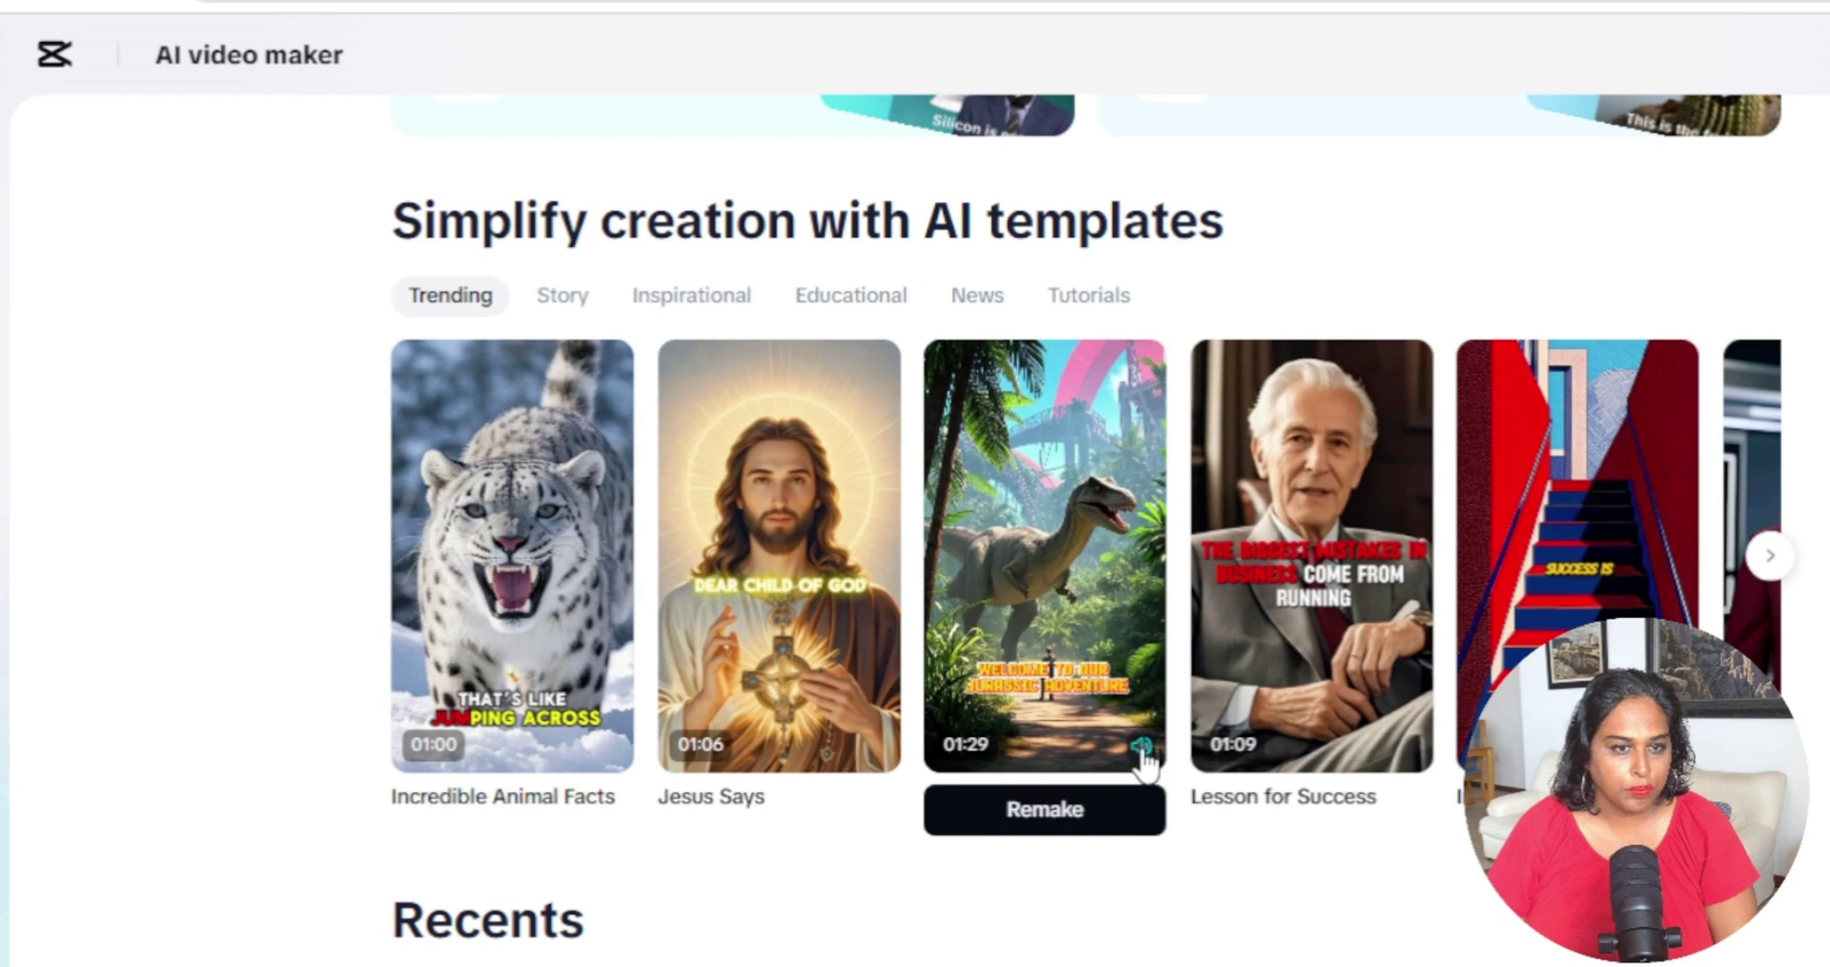
{"action": "mouse_move", "coordinate": [512, 555]}
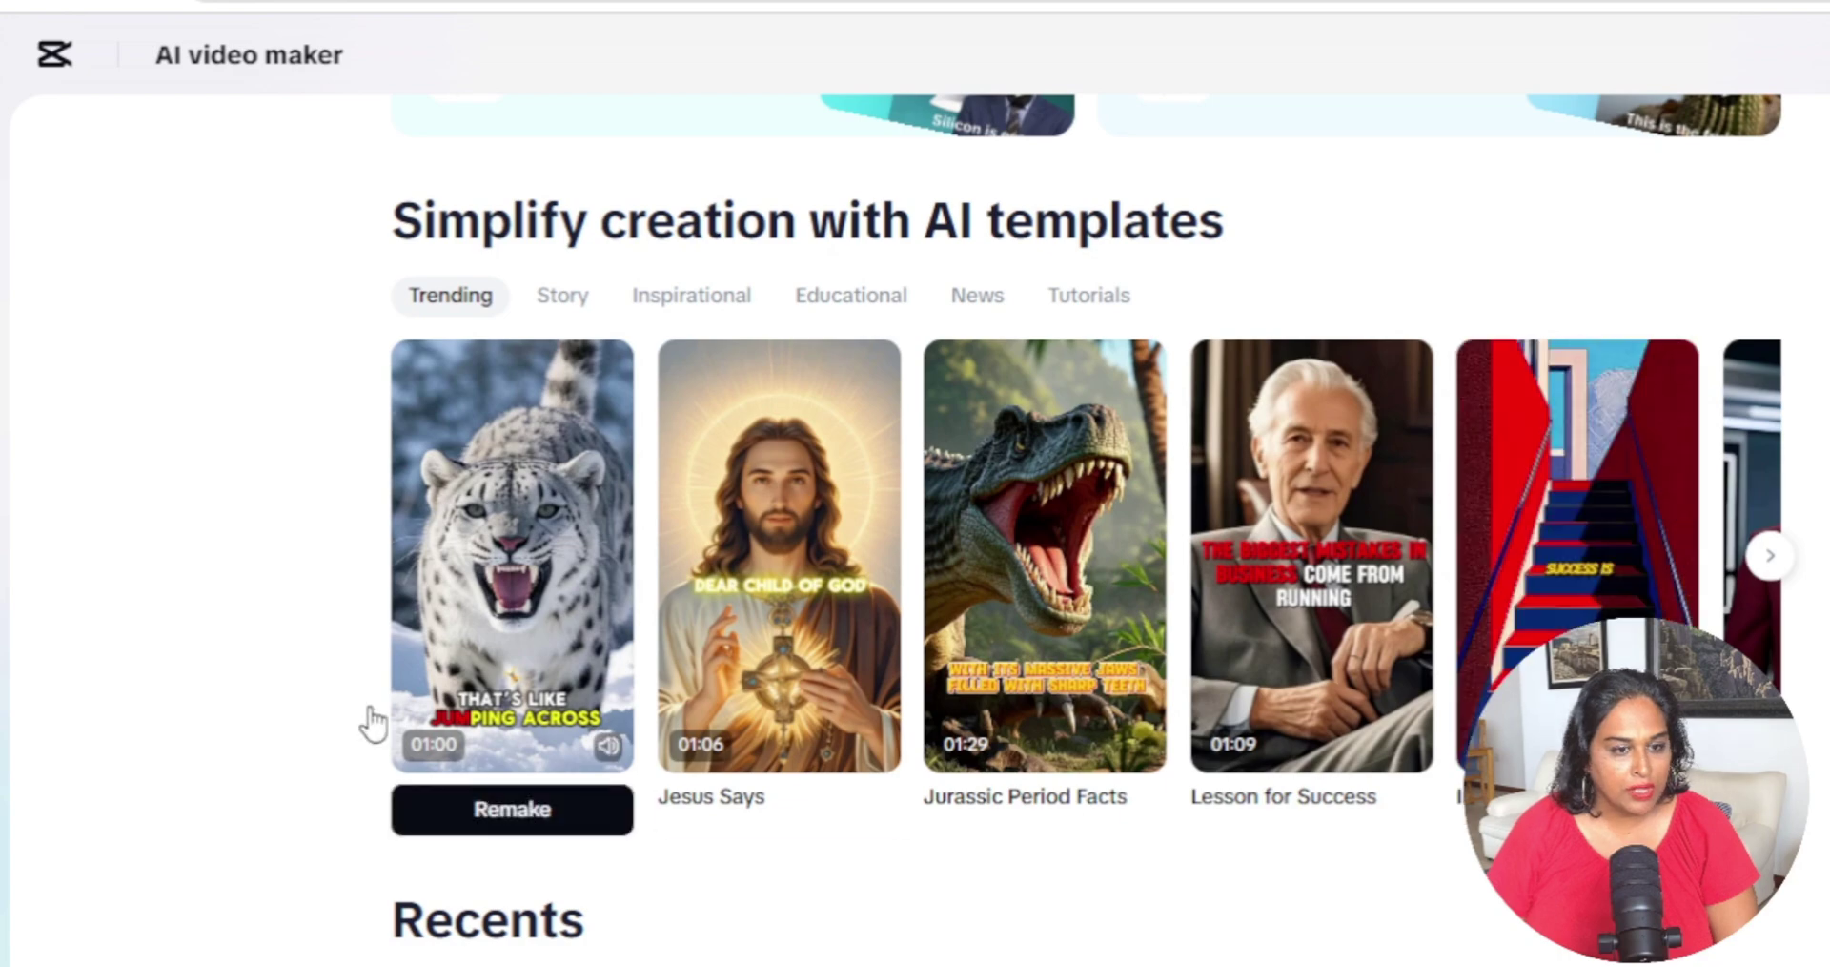
Remake Incredible Animal Facts with the prompt filled as 'fun' facts about 'cities' and generate it.
{"action": "left_click", "coordinate": [532, 822]}
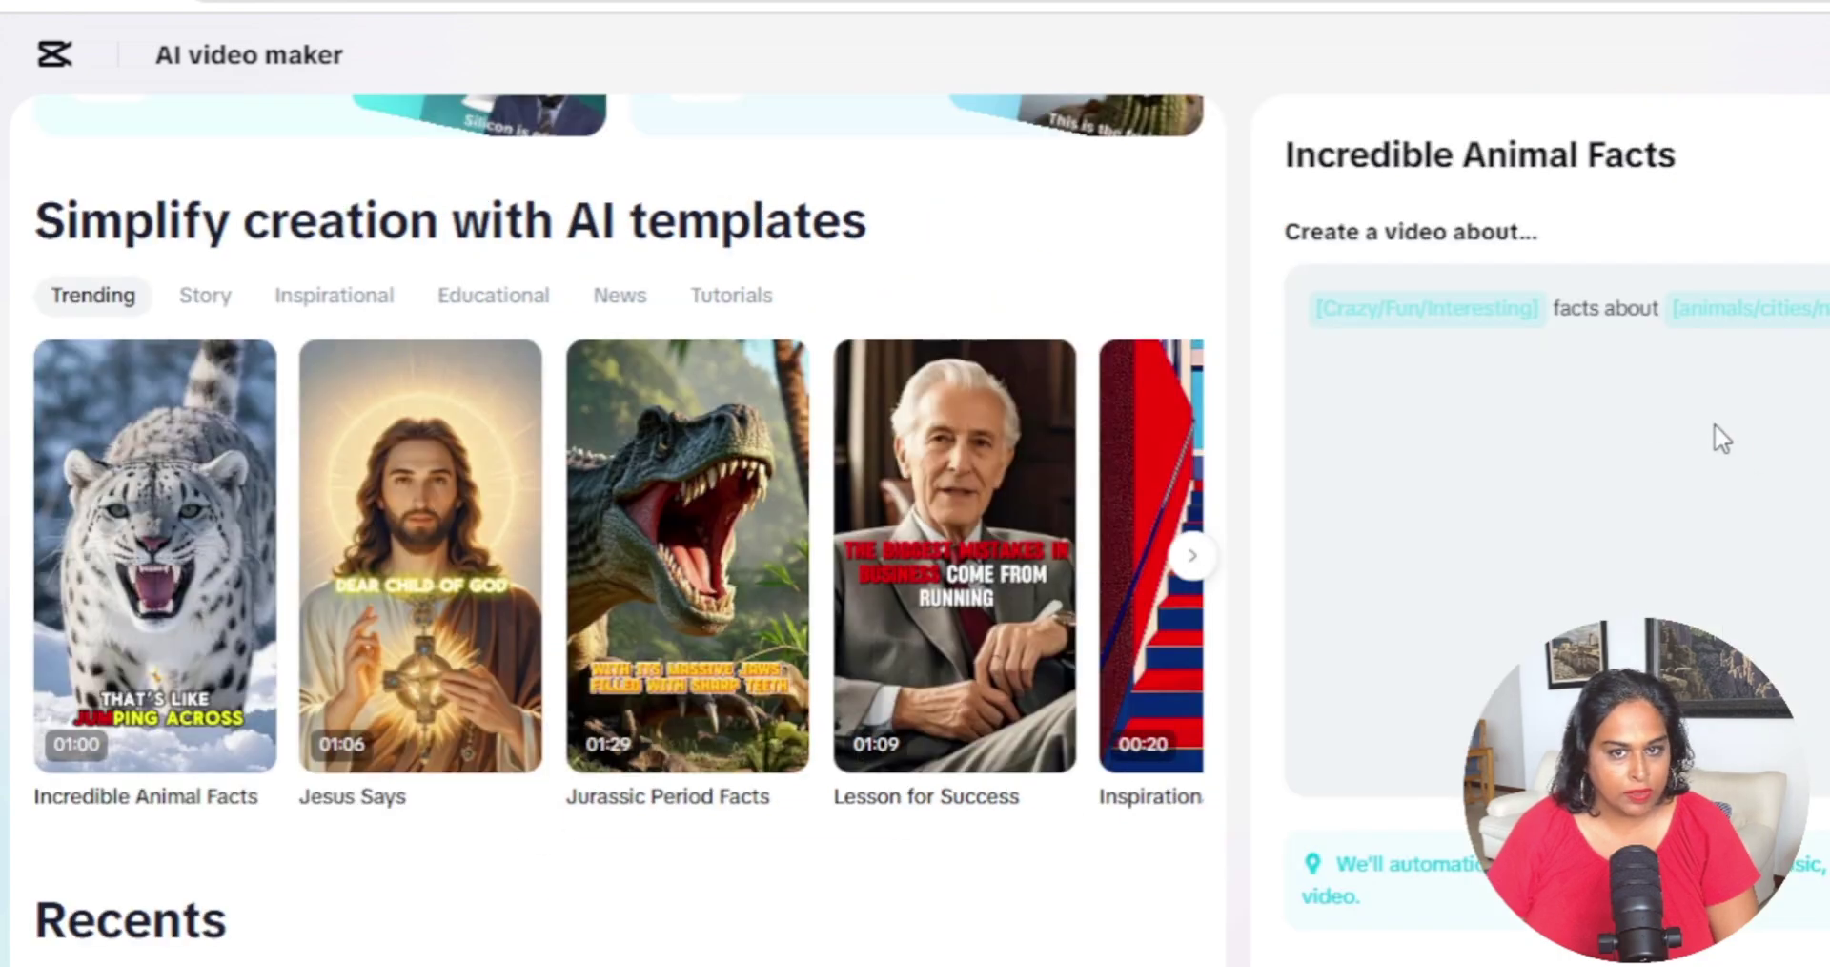
{"action": "left_click", "coordinate": [1426, 308]}
{"action": "type", "text": "fun"}
{"action": "left_click", "coordinate": [1578, 305]}
{"action": "type", "text": "cities"}
{"action": "key", "text": "Return"}
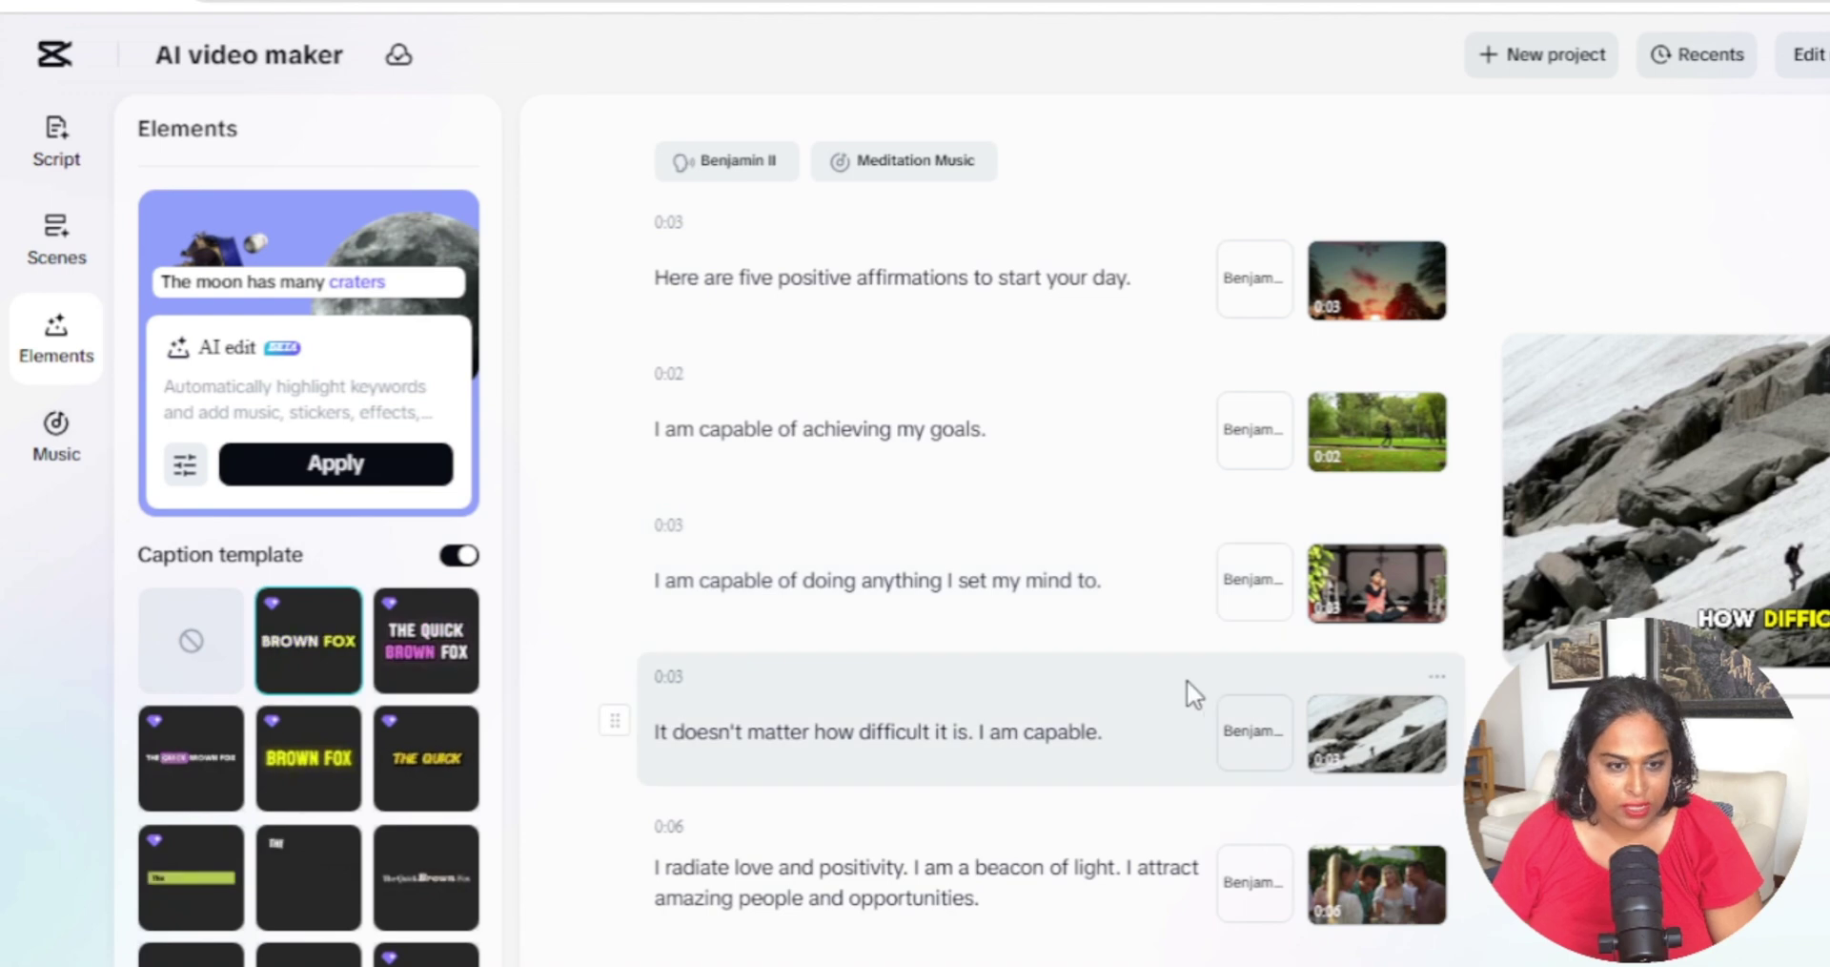
{"action": "mouse_move", "coordinate": [1376, 583]}
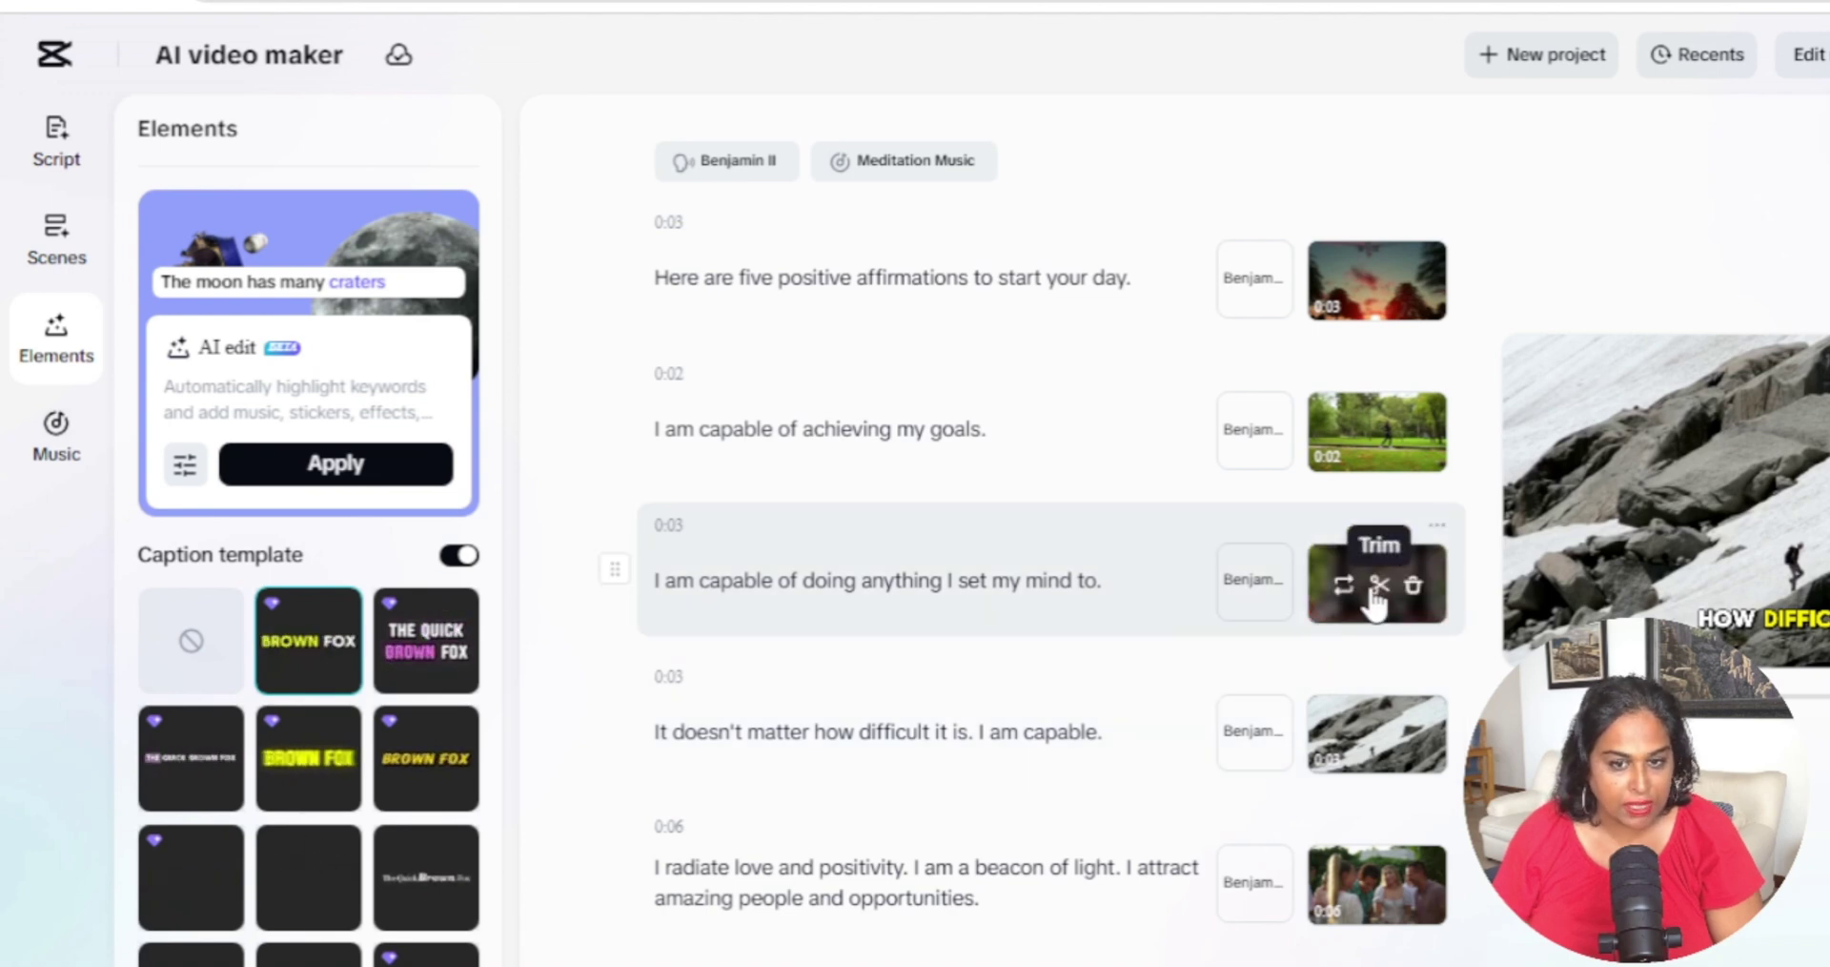
{"action": "scroll", "coordinate": [1248, 600], "scroll_direction": "down", "scroll_amount": 2}
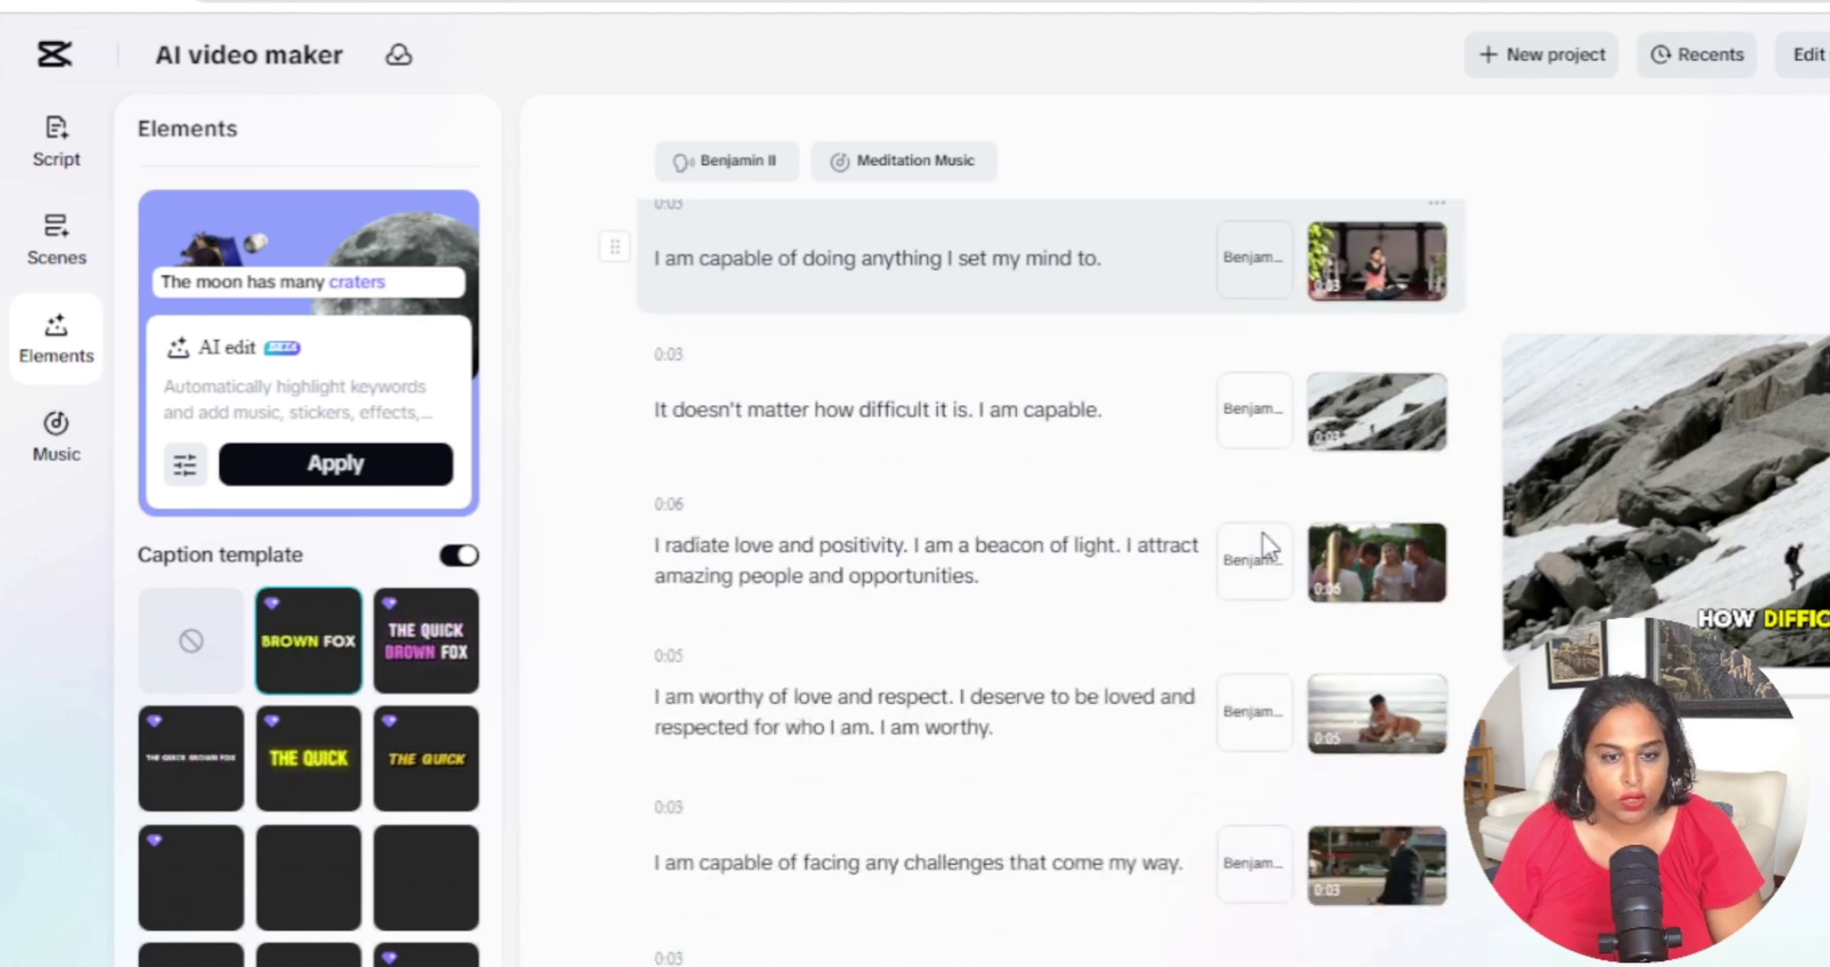